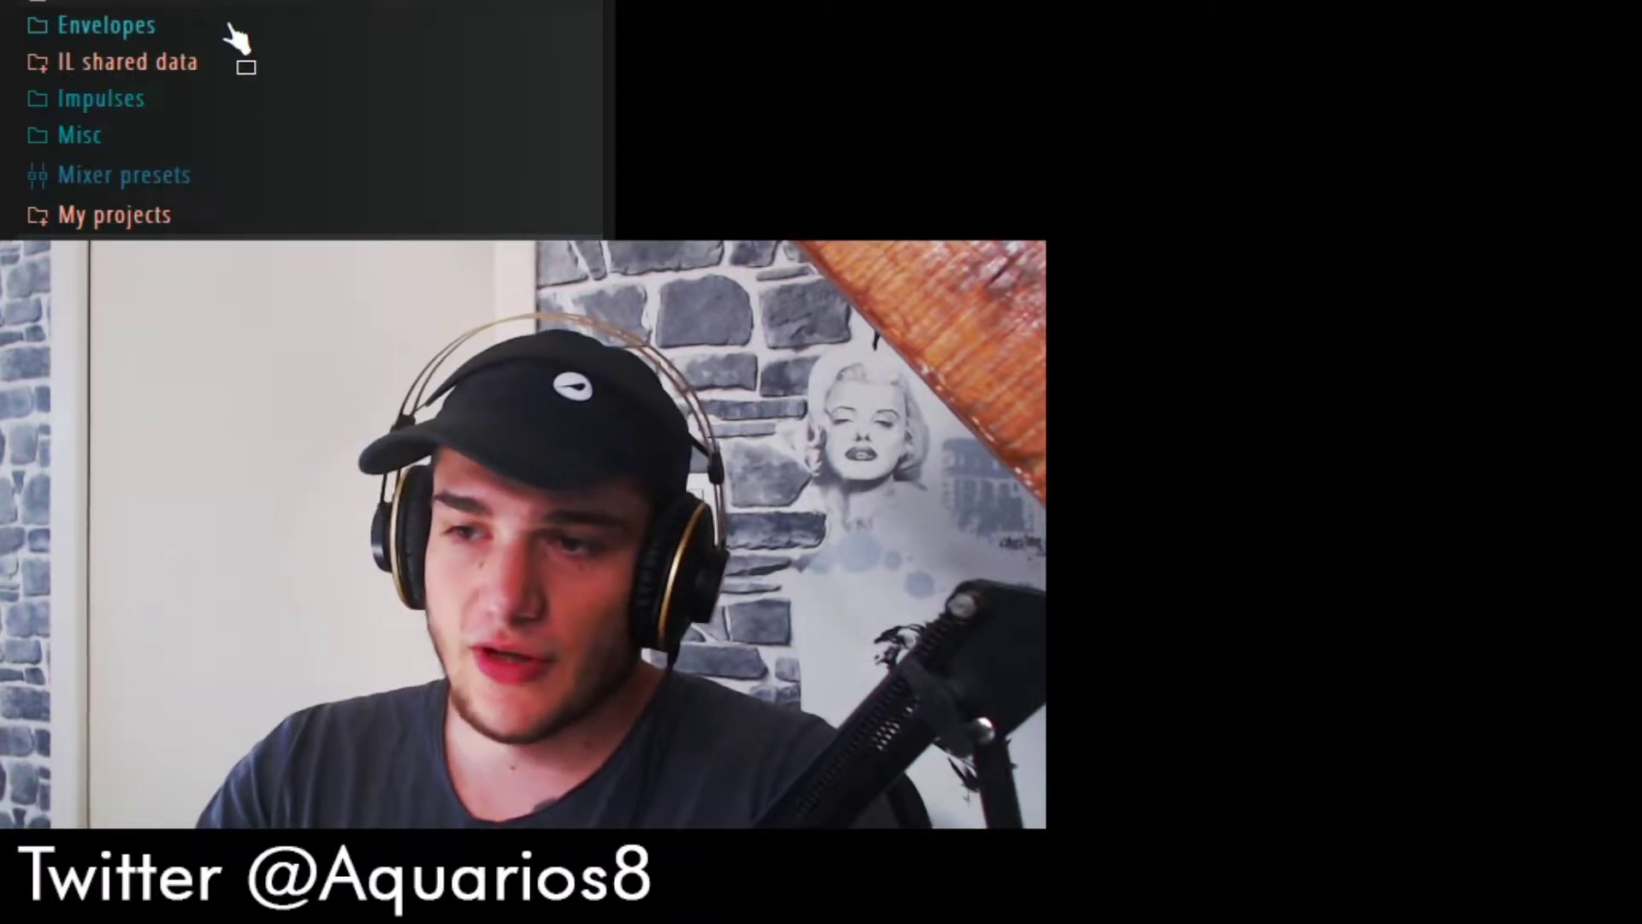
scroll(231, 36, "down", 3)
scroll(232, 37, "up", 2)
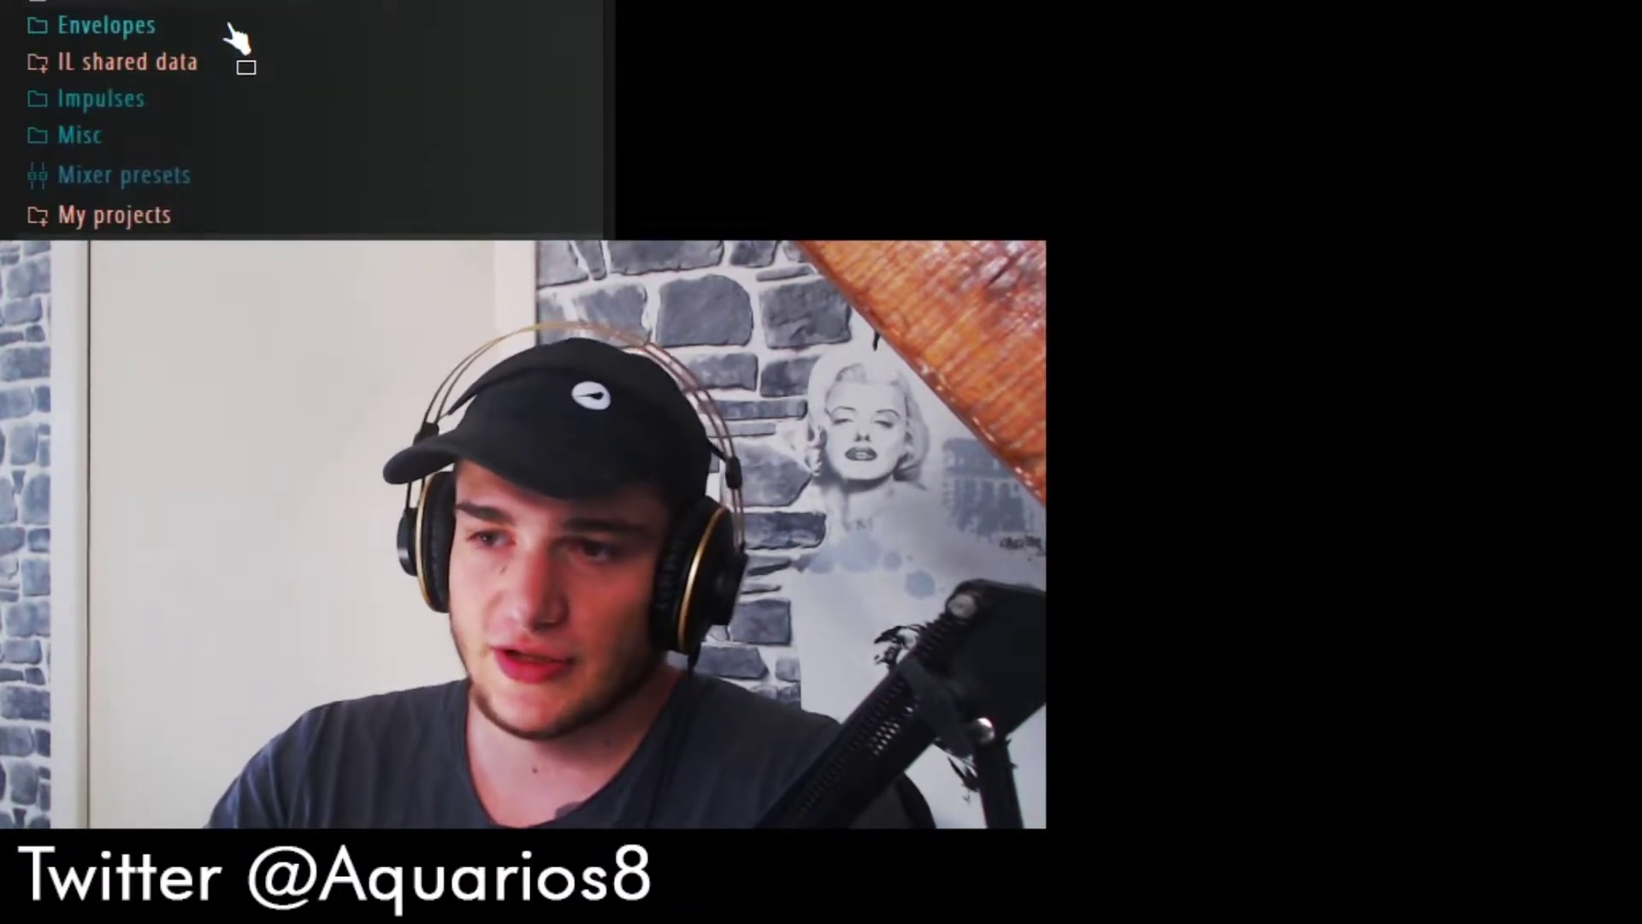
scroll(233, 38, "down", 4)
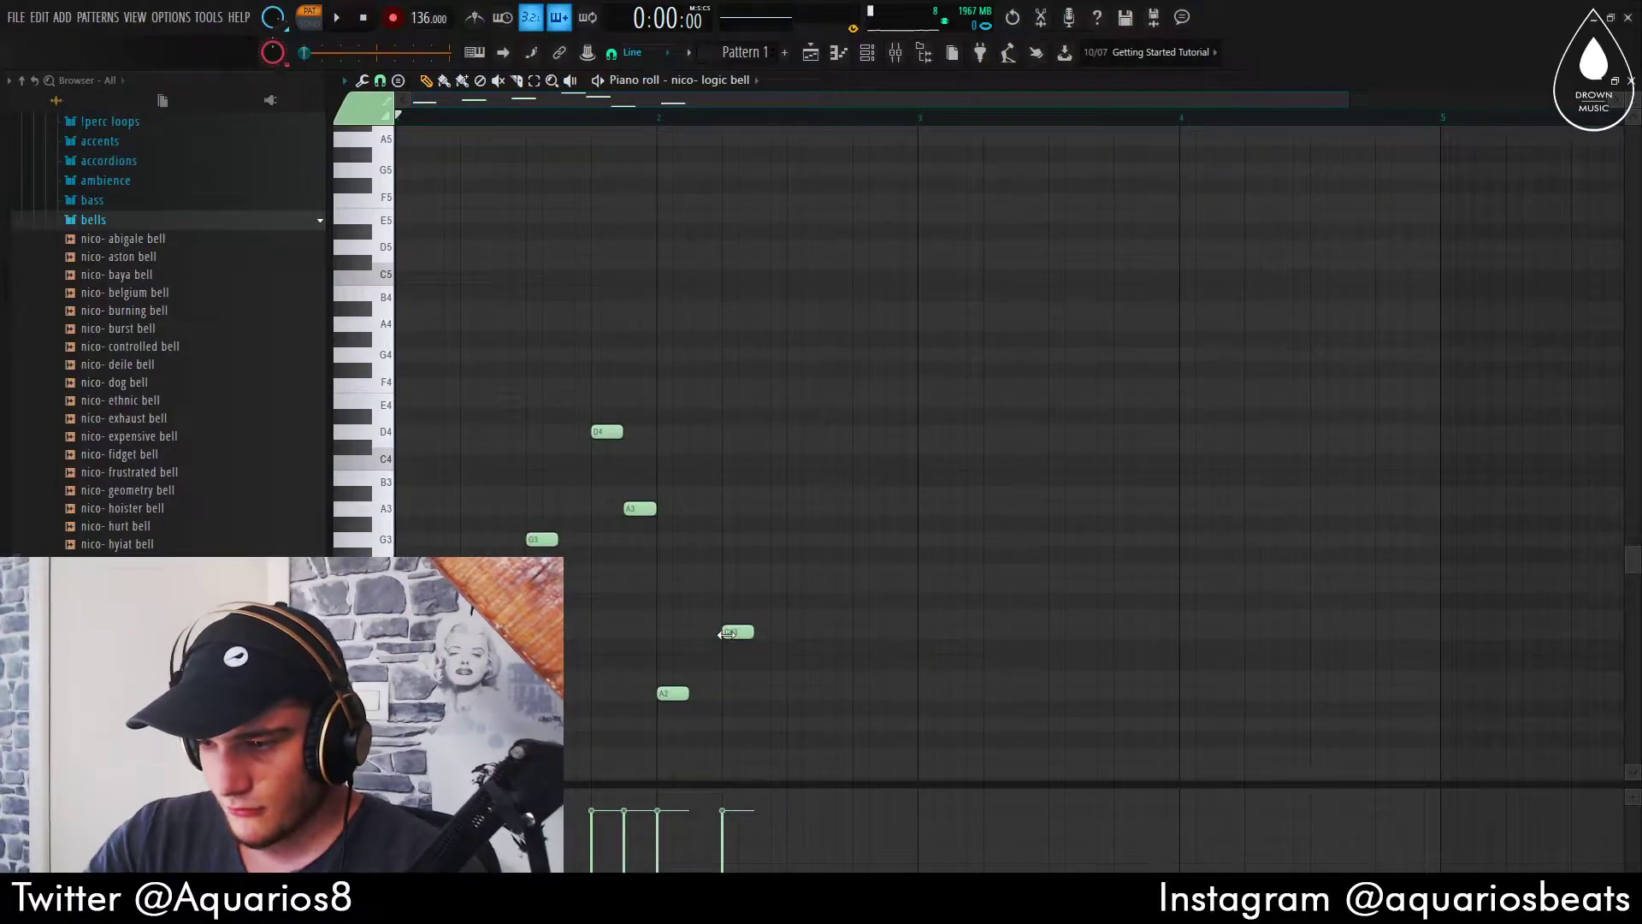
Transpose the logic bell melody up one octave and add an A3 note to the chord in bar 3
key("ctrl+Up")
key("space")
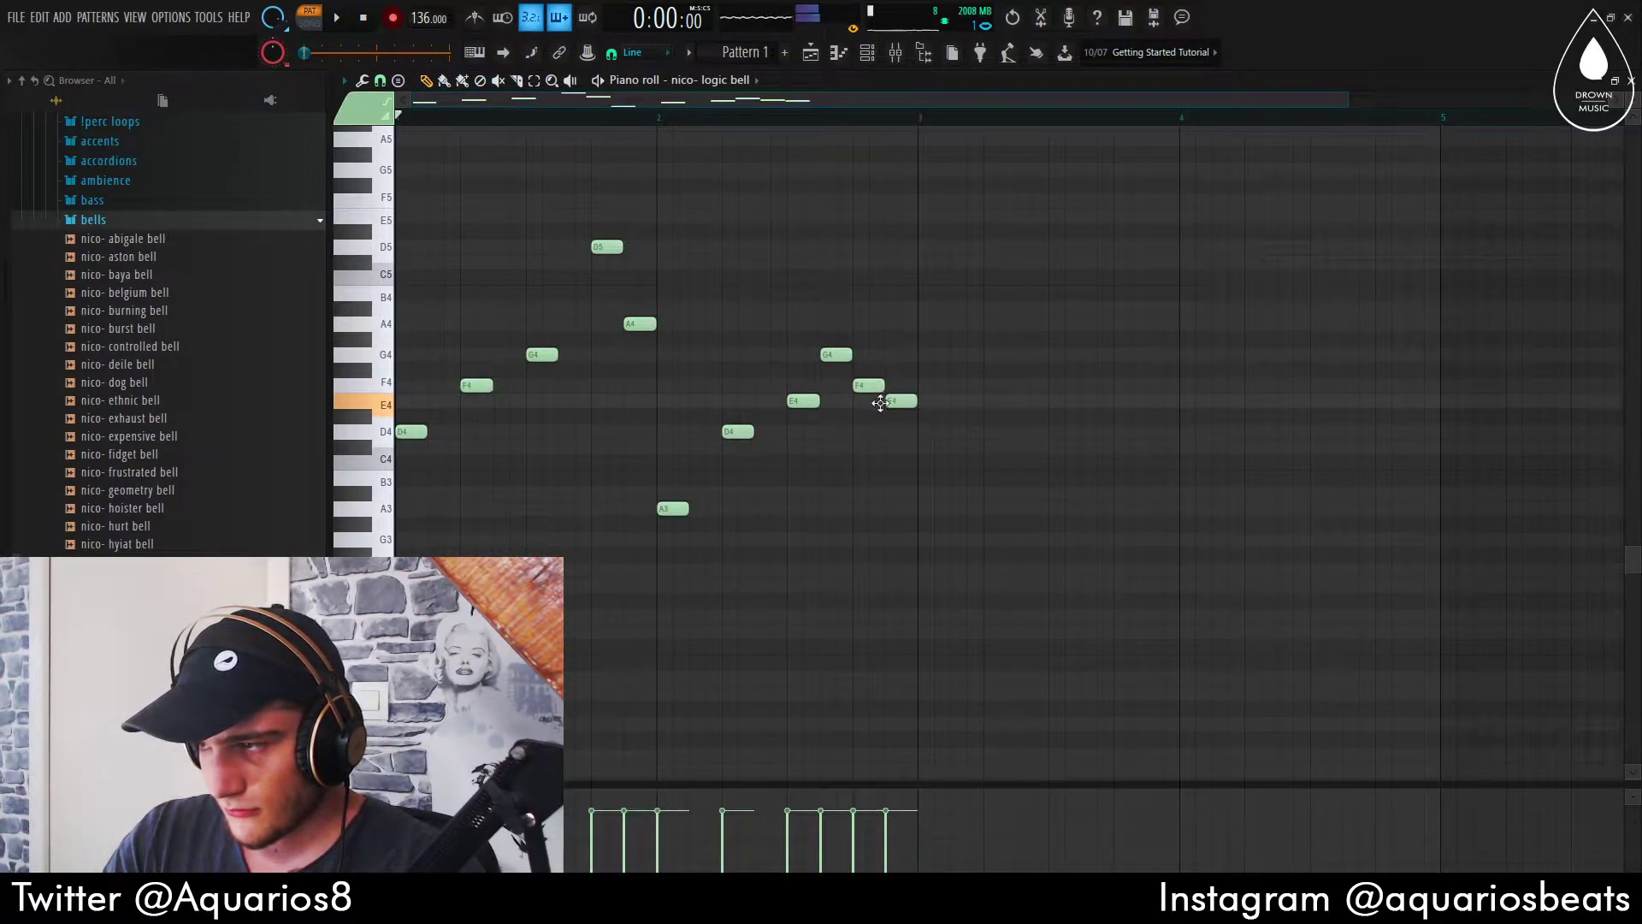
scroll(905, 434, "down", 2)
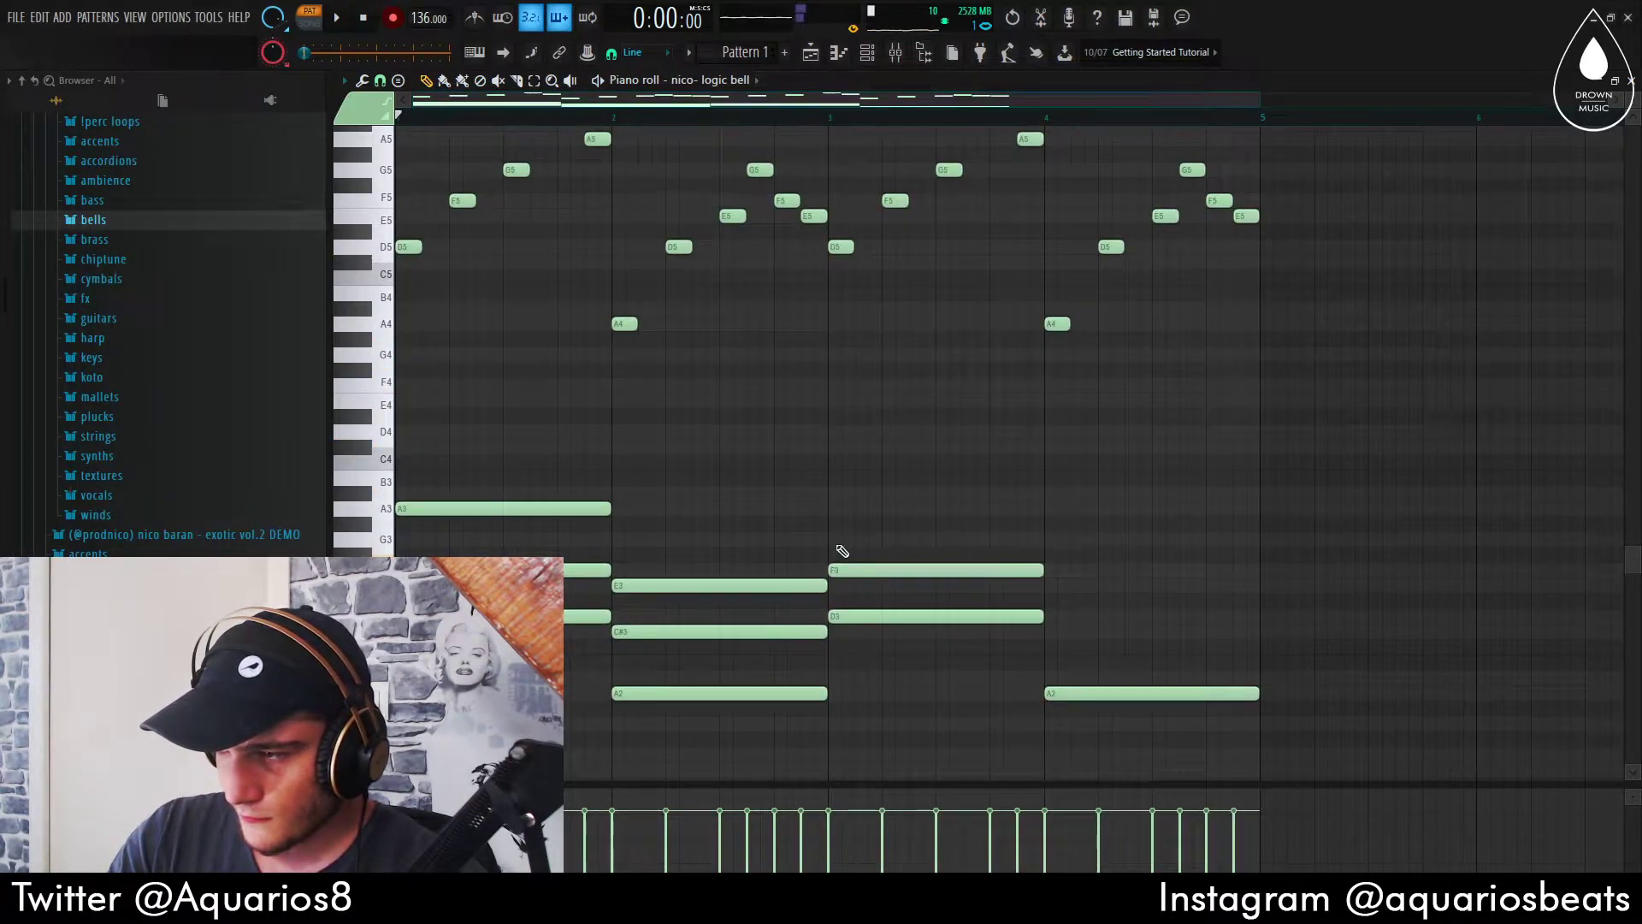
left_click(834, 510)
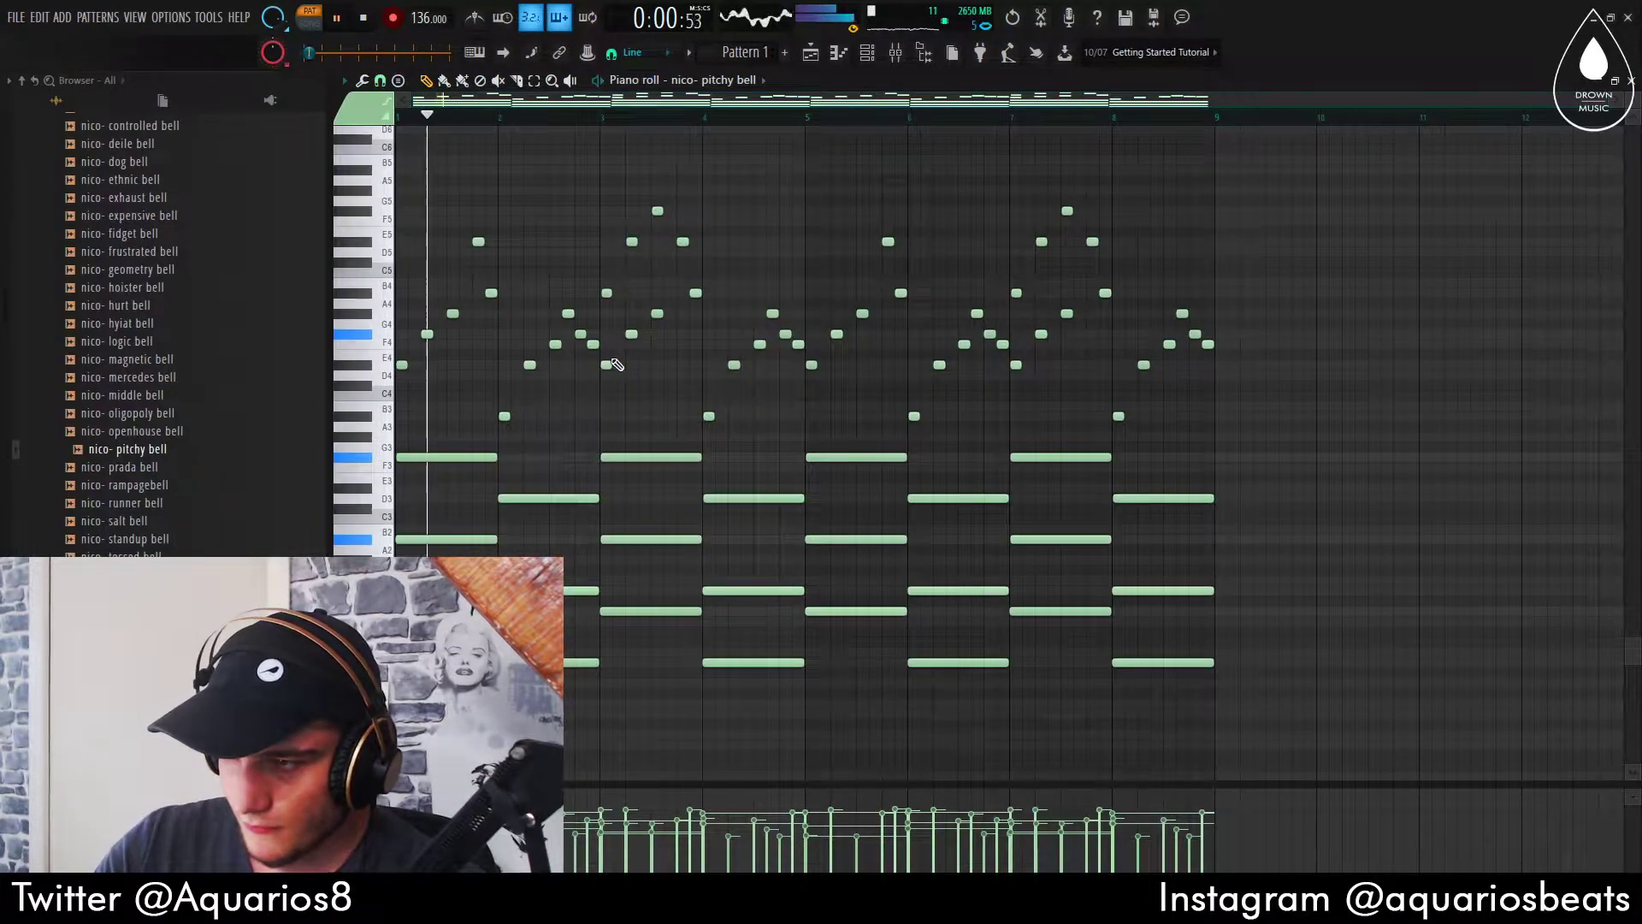
Listen to the pitchy bell pattern, collapse the bells folder and look through the one-shot kits in the browser
scroll(249, 458, "up", 3)
left_click(143, 325)
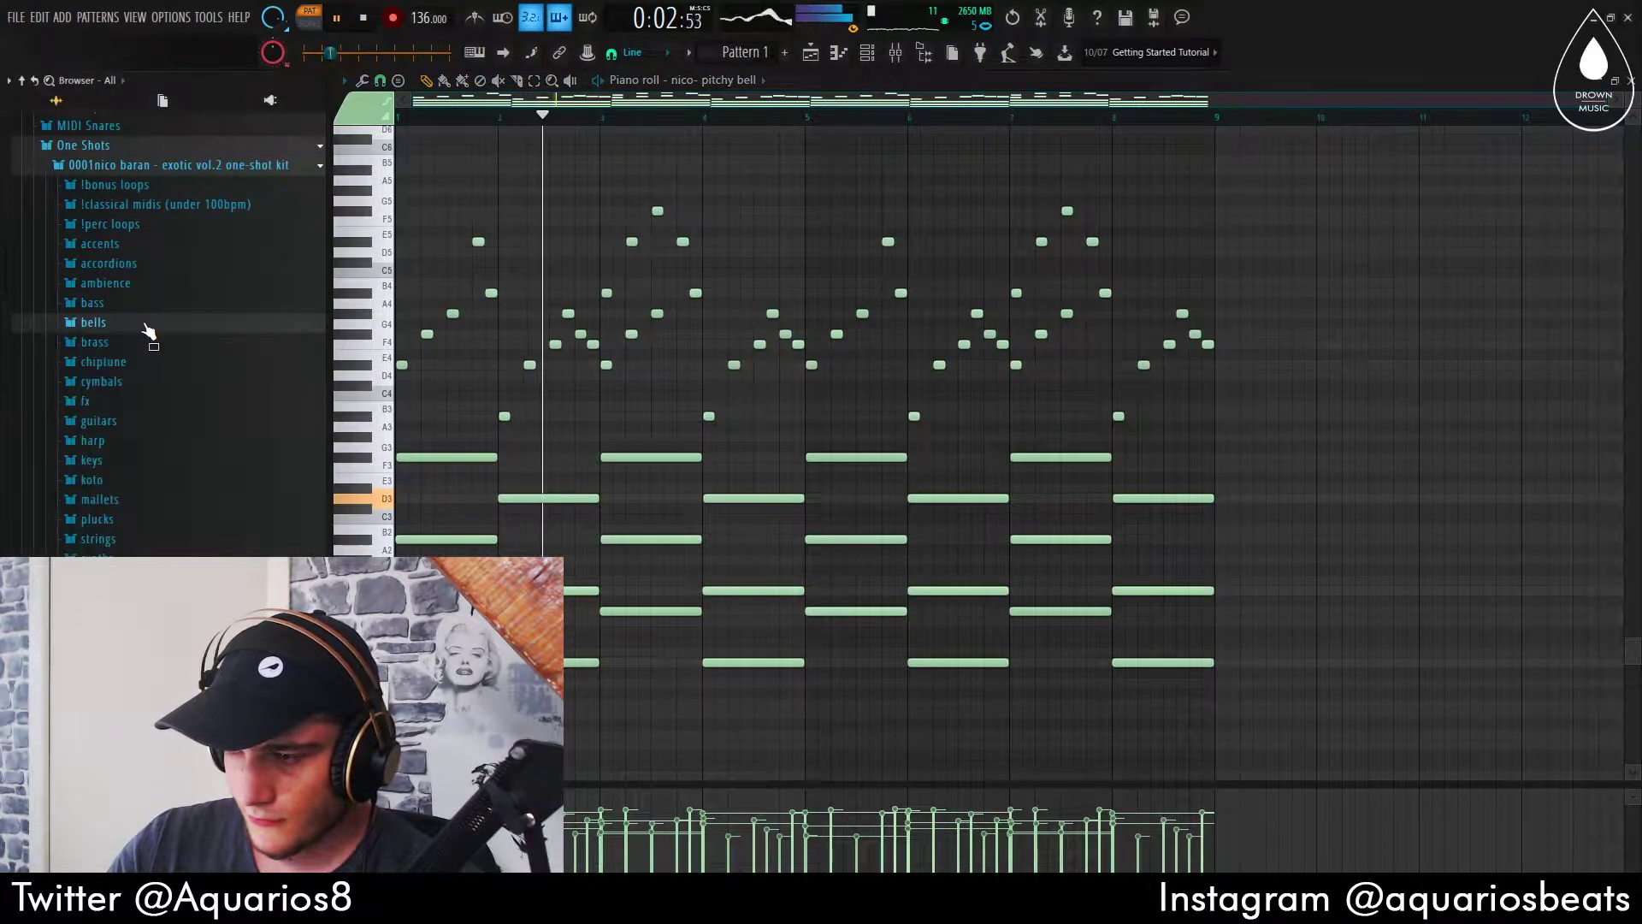
scroll(144, 325, "down", 1)
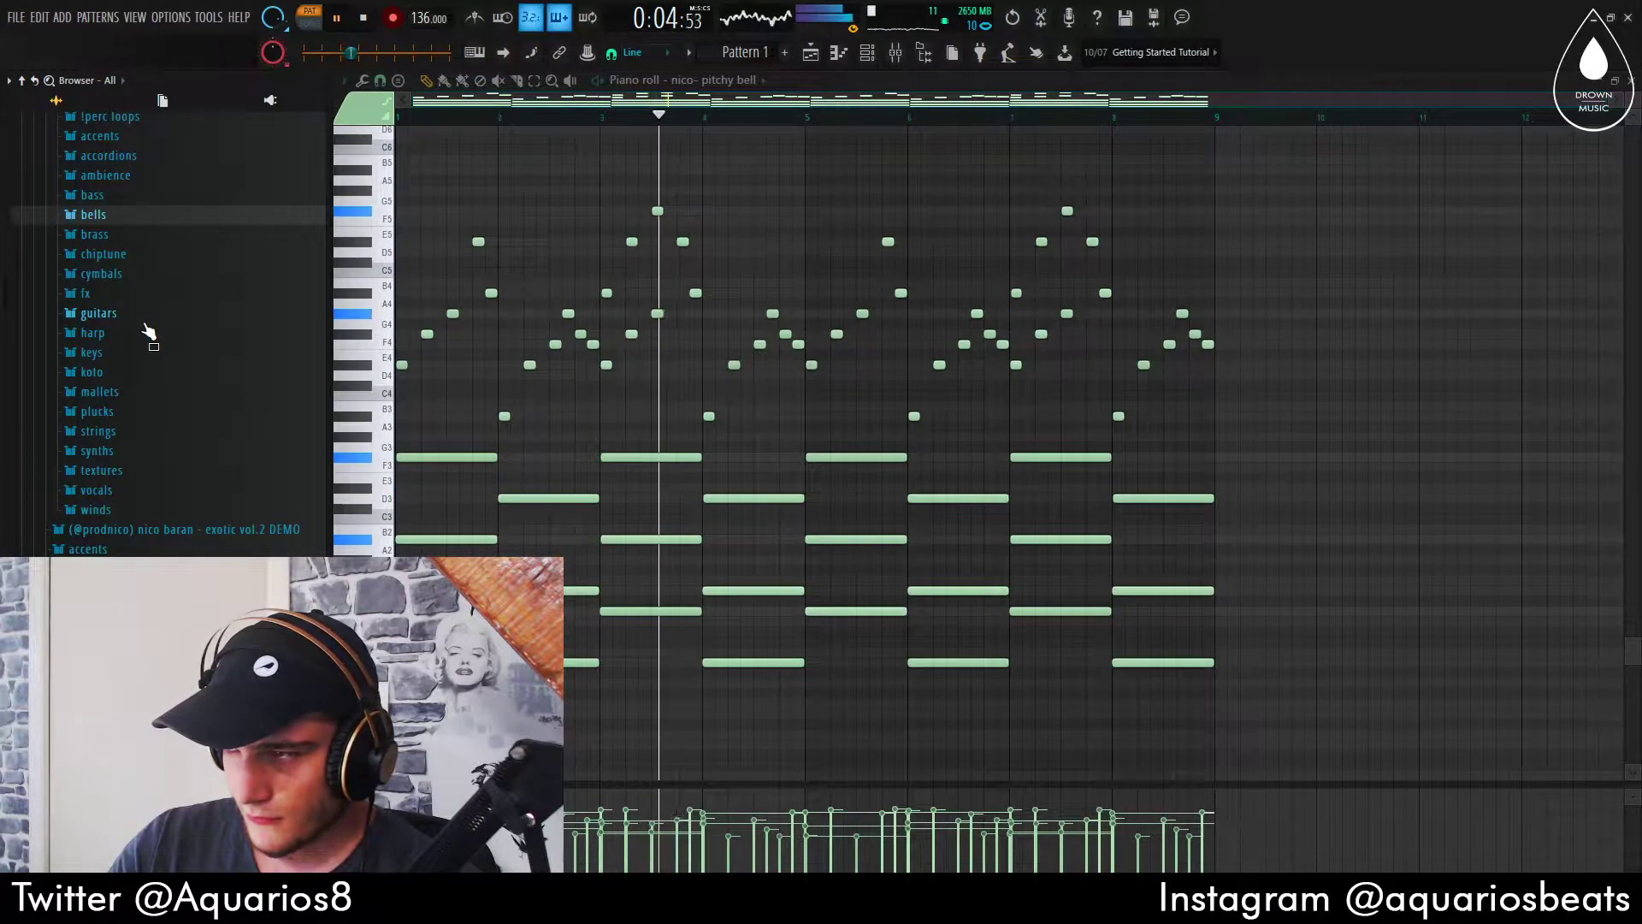
scroll(147, 332, "down", 3)
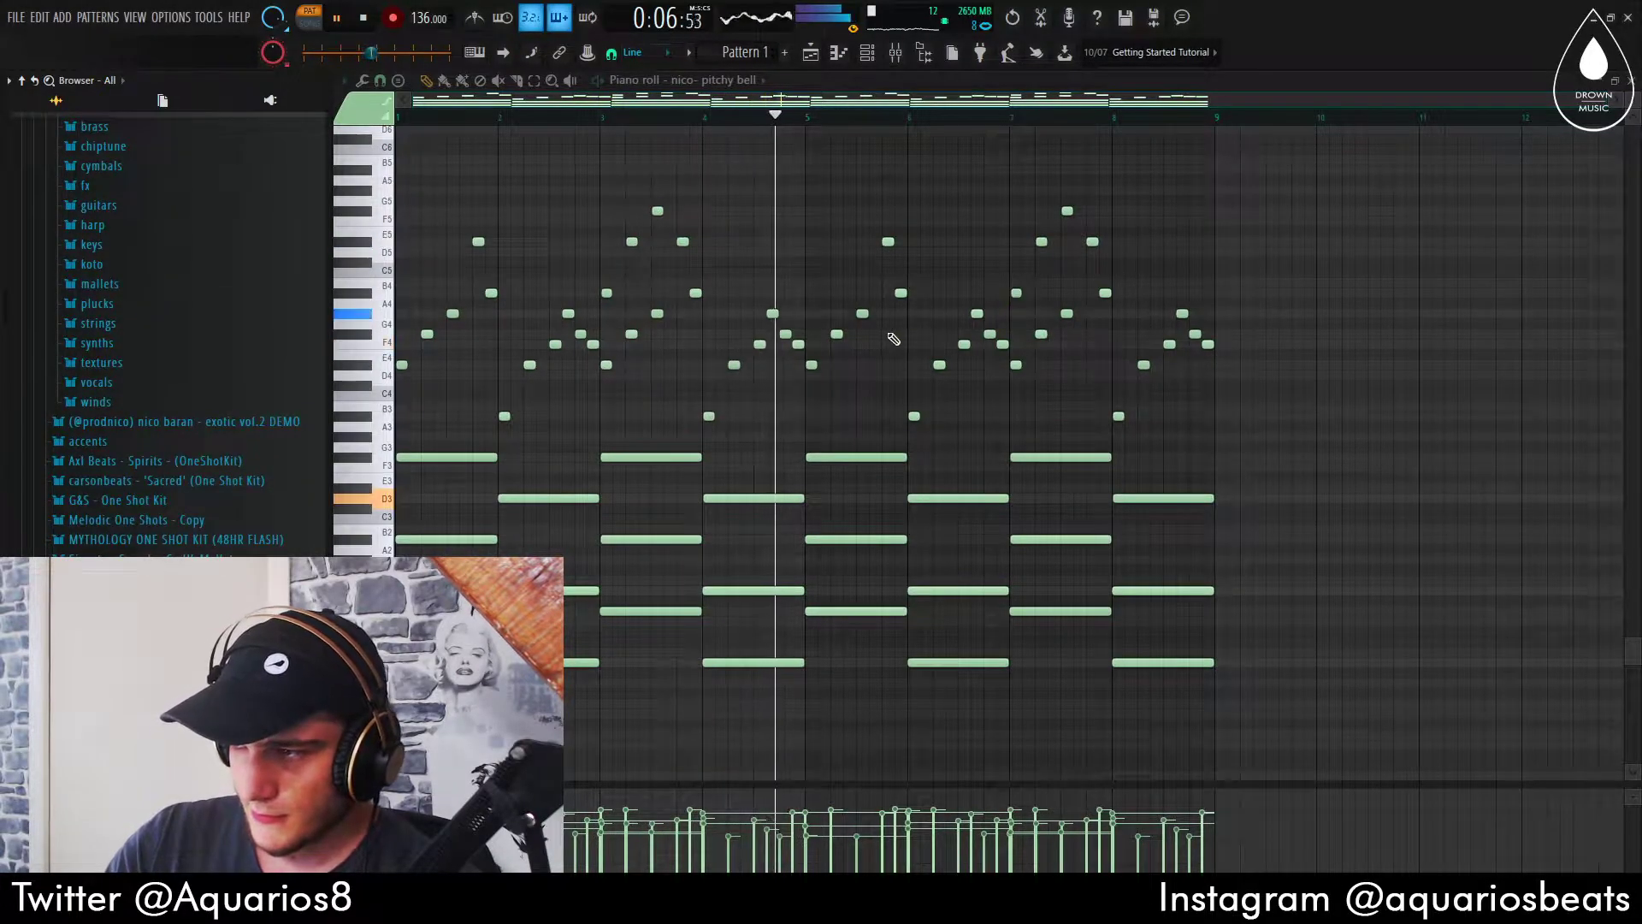
key("space")
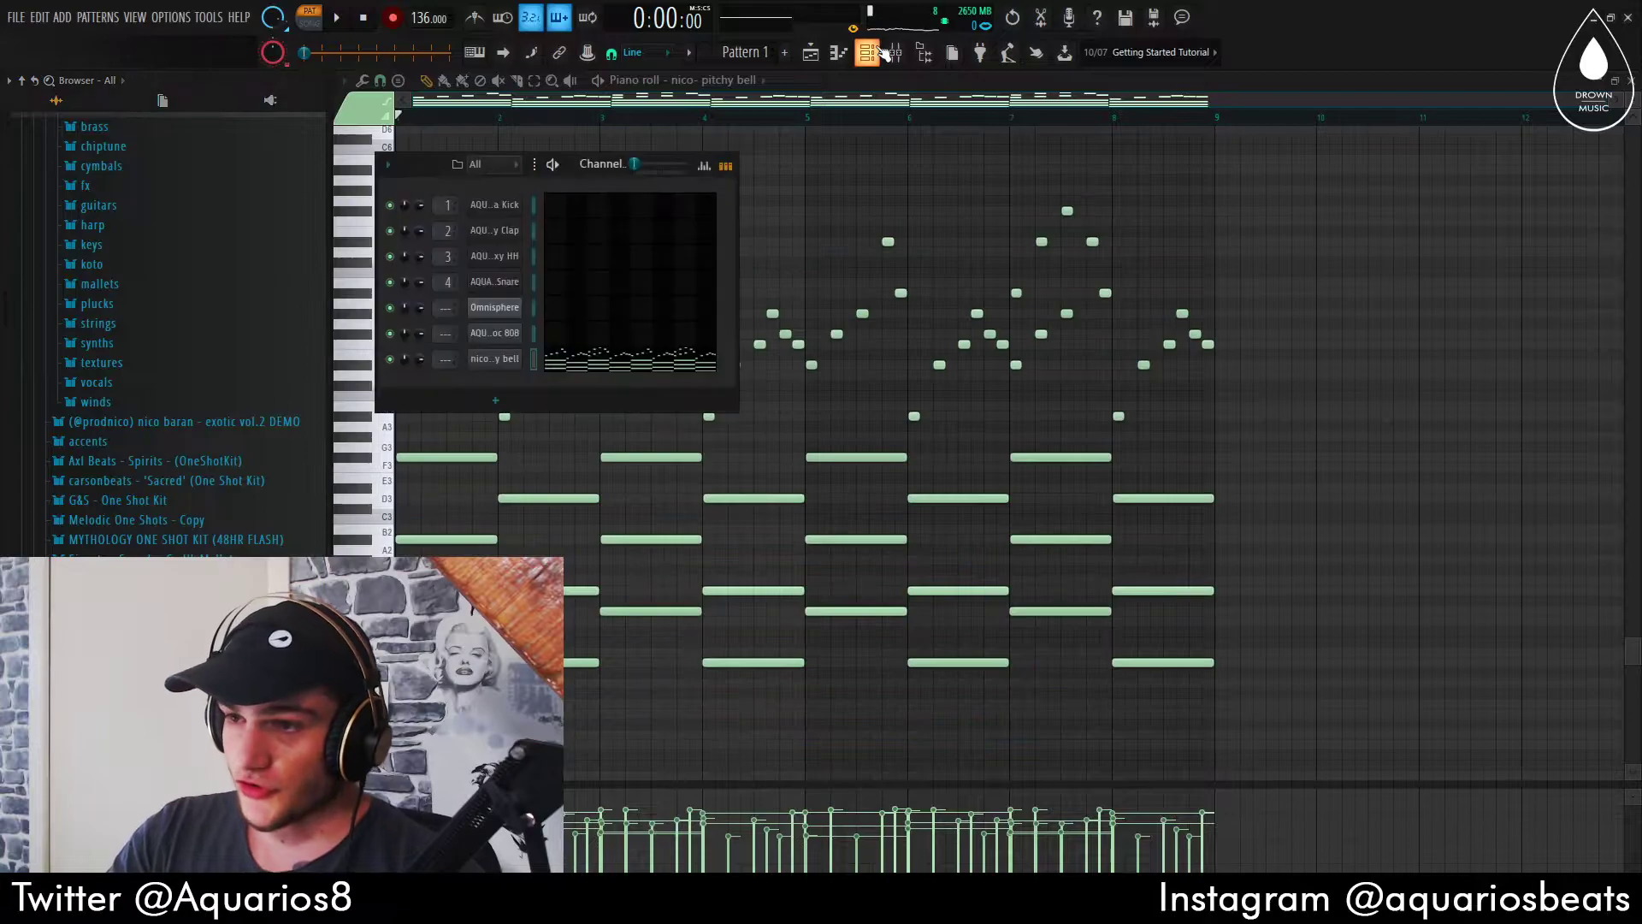
scroll(165, 459, "down", 4)
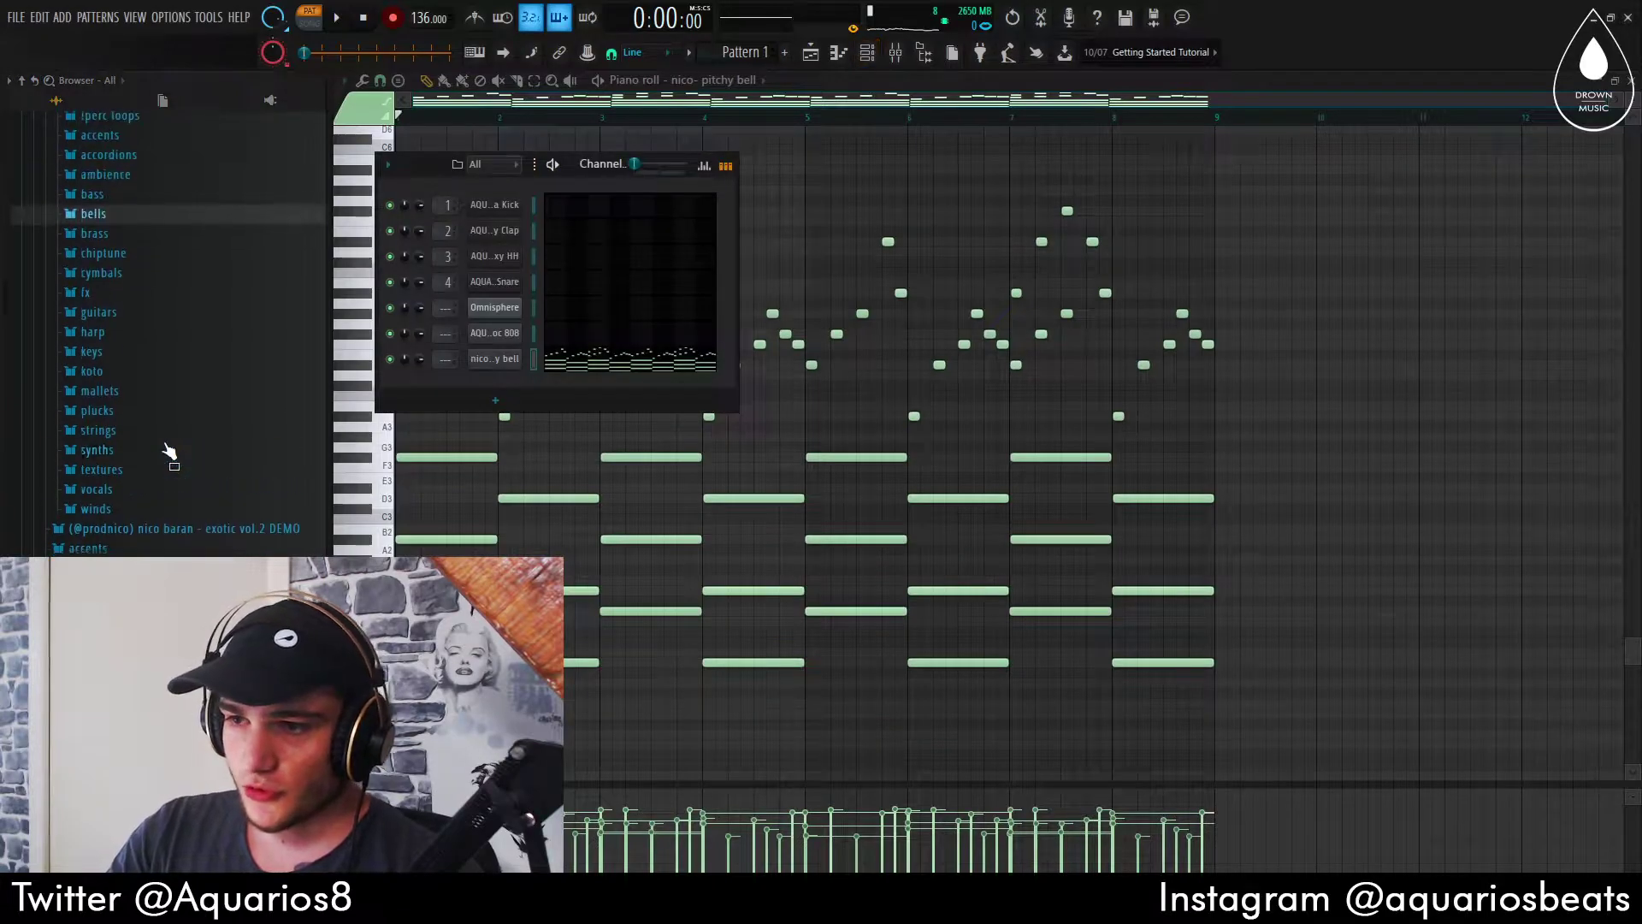
Apply quick legato to the overlapping key - queen melody notes and delete the final note starting at bar 5
key("space")
right_click(521, 160)
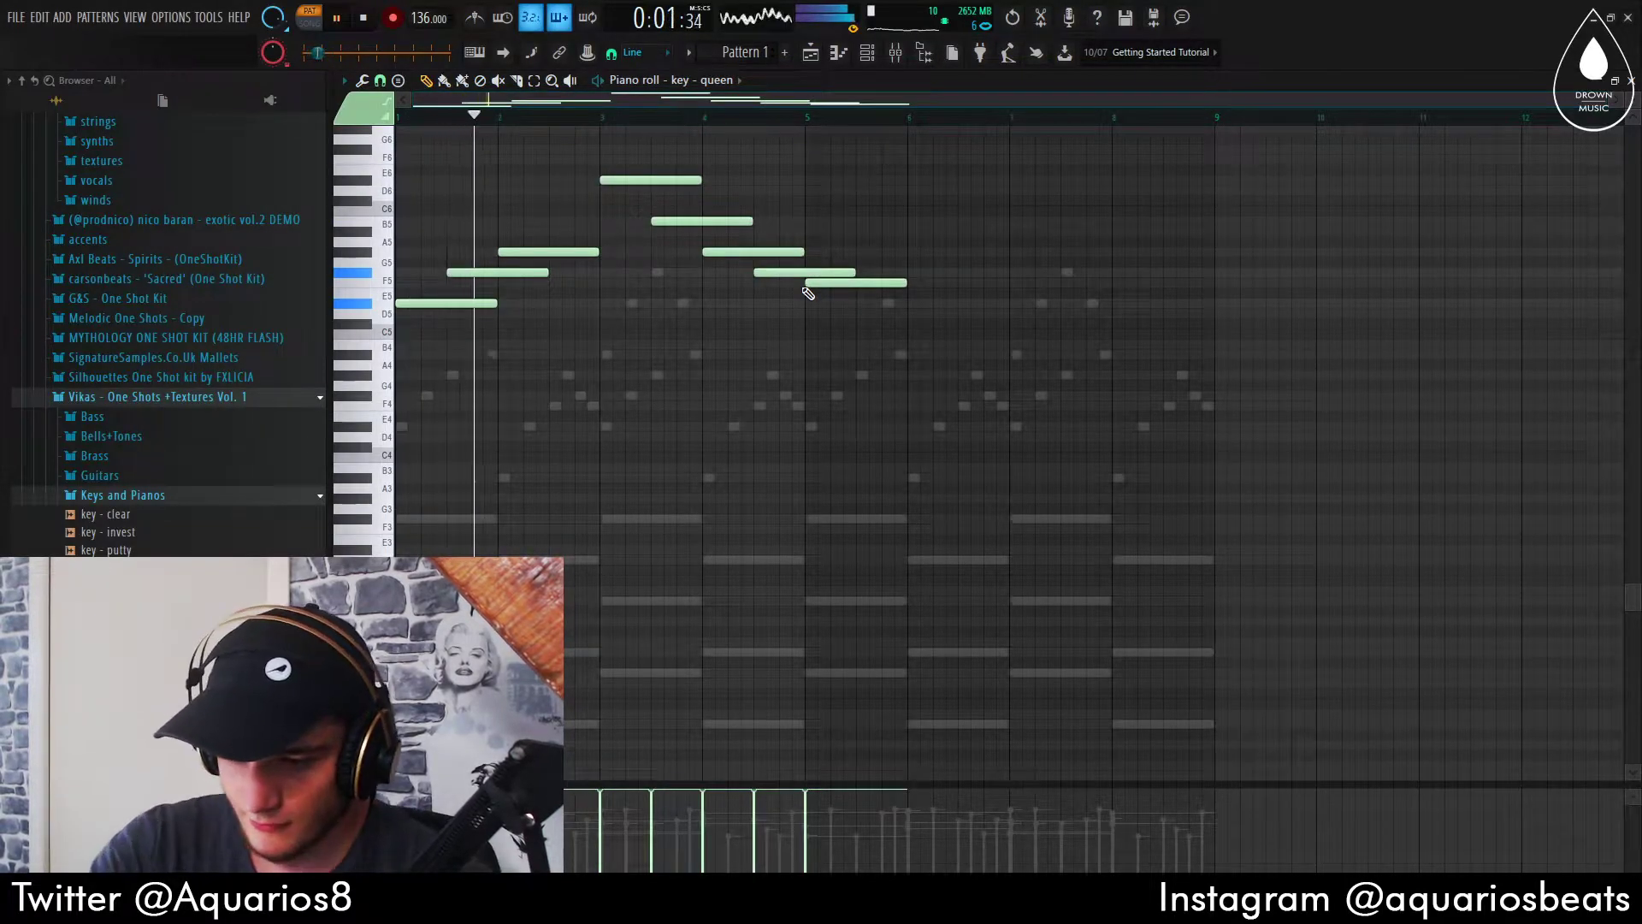
key("ctrl+l")
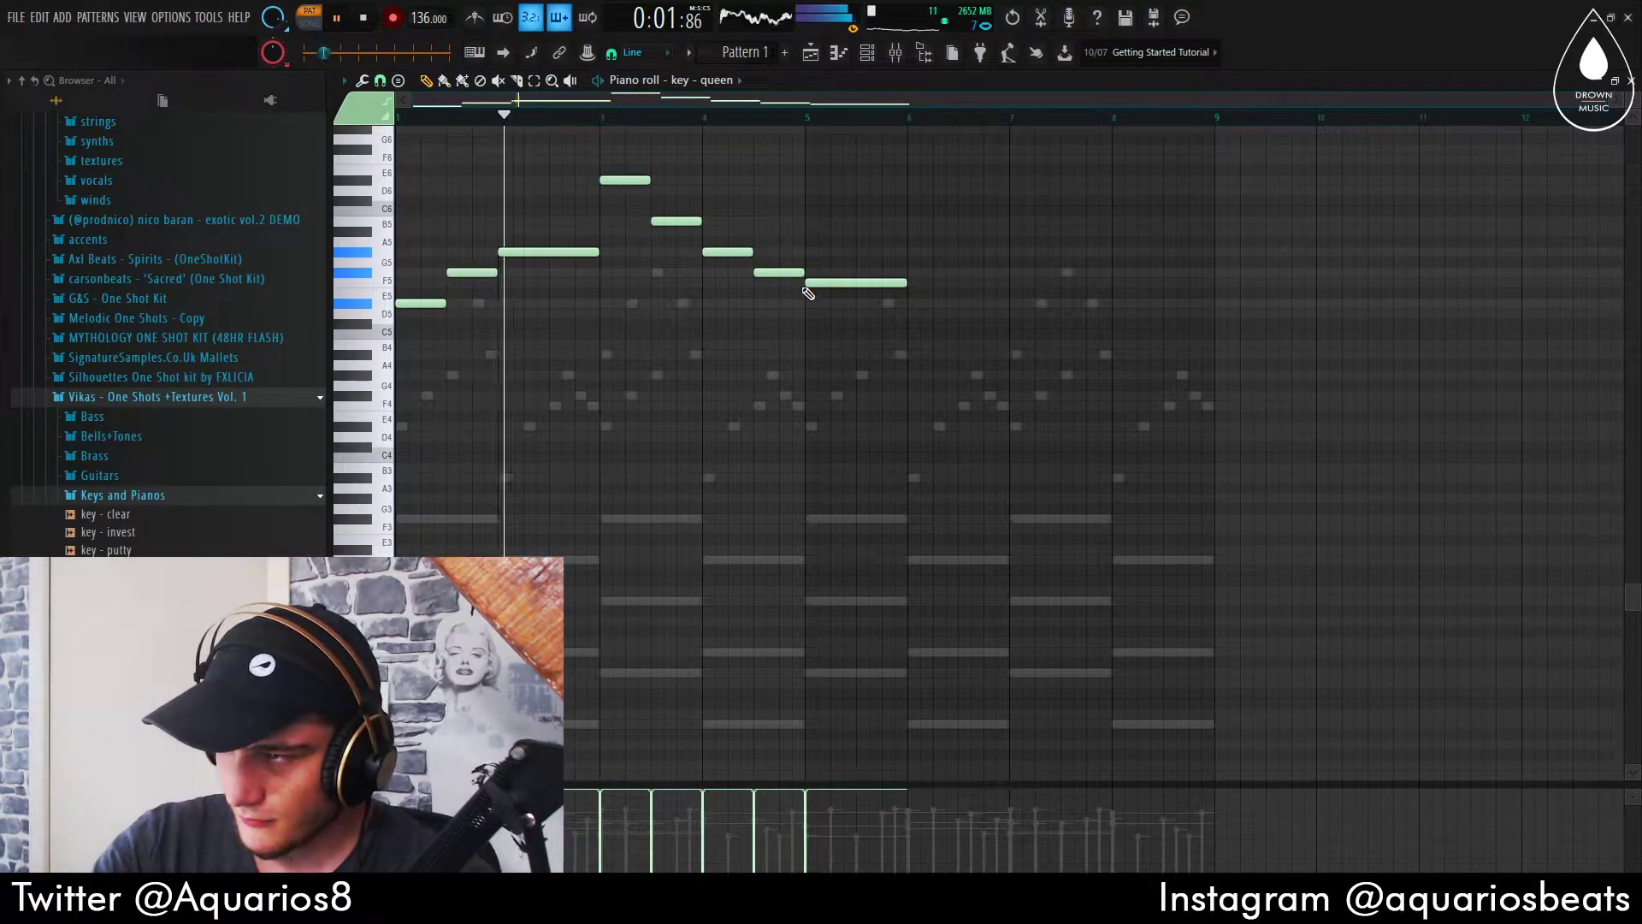
right_click(808, 289)
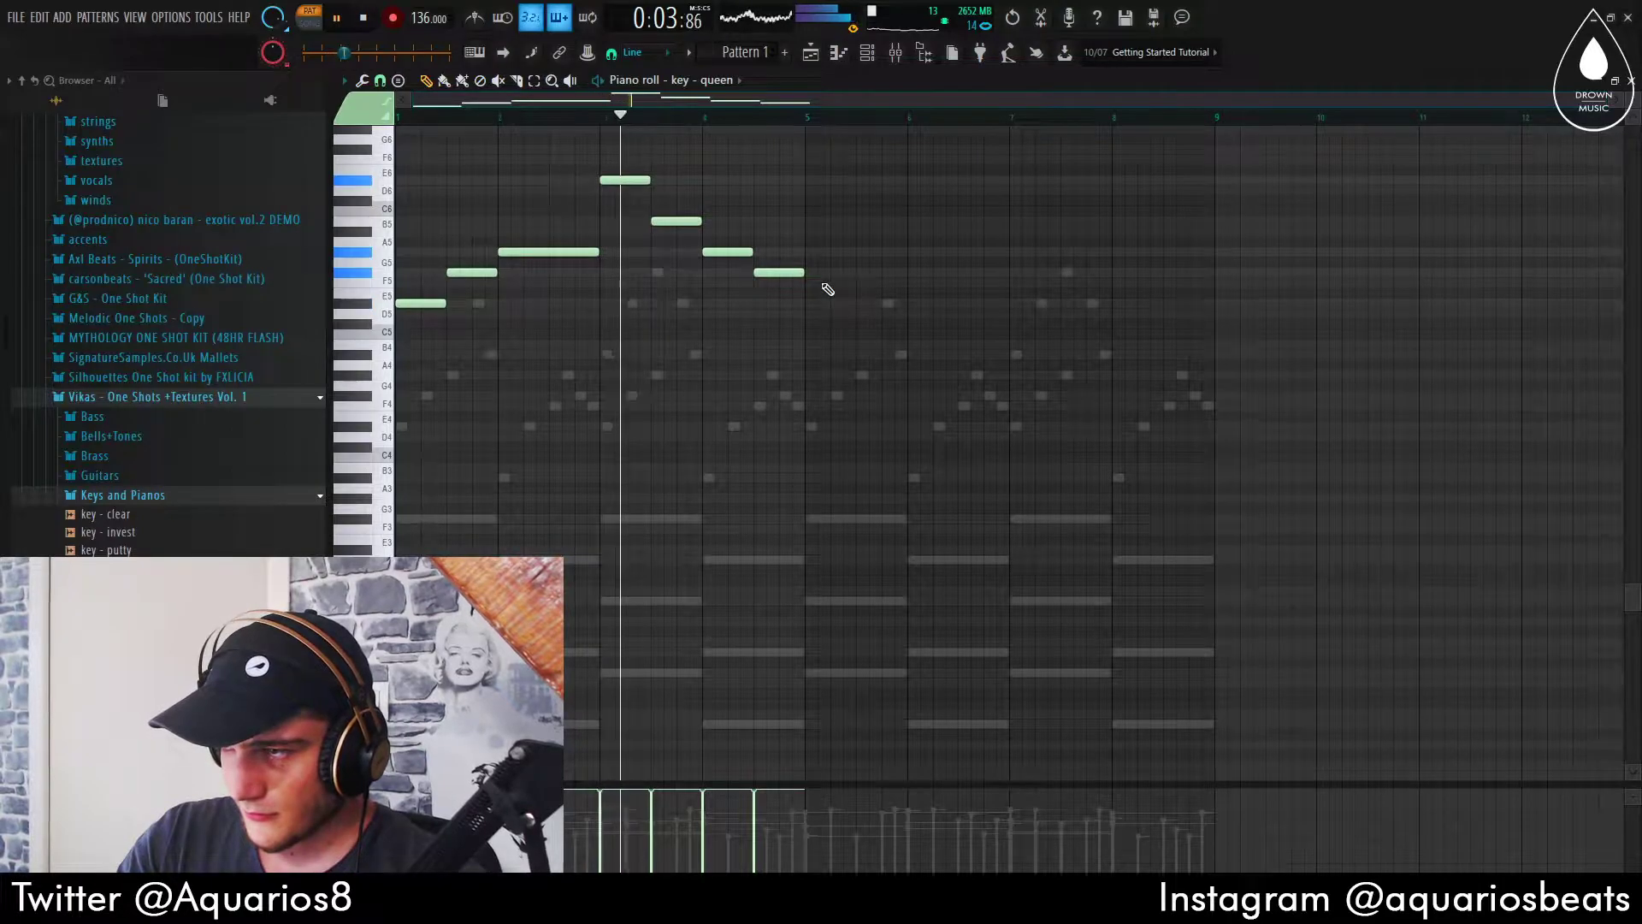
Duplicate the four-bar key - queen melody into bars 5 to 8 and transpose the copy up one octave
scroll(827, 289, "up", 3)
key("ctrl+b")
key("ctrl+Up")
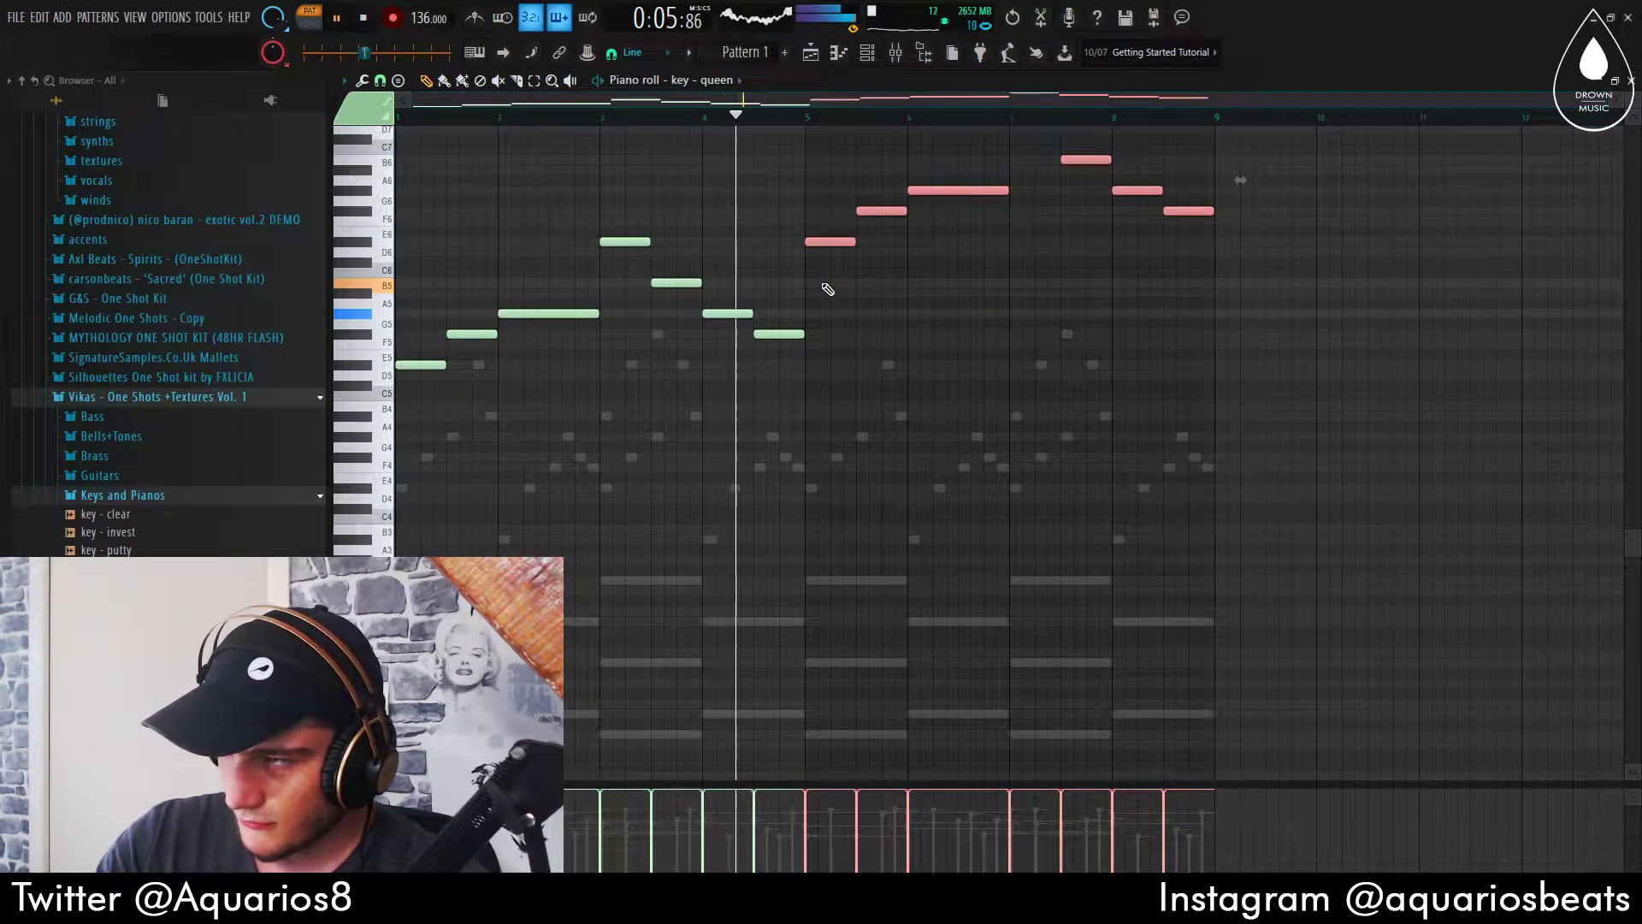
key("ctrl+d")
scroll(827, 288, "up", 4)
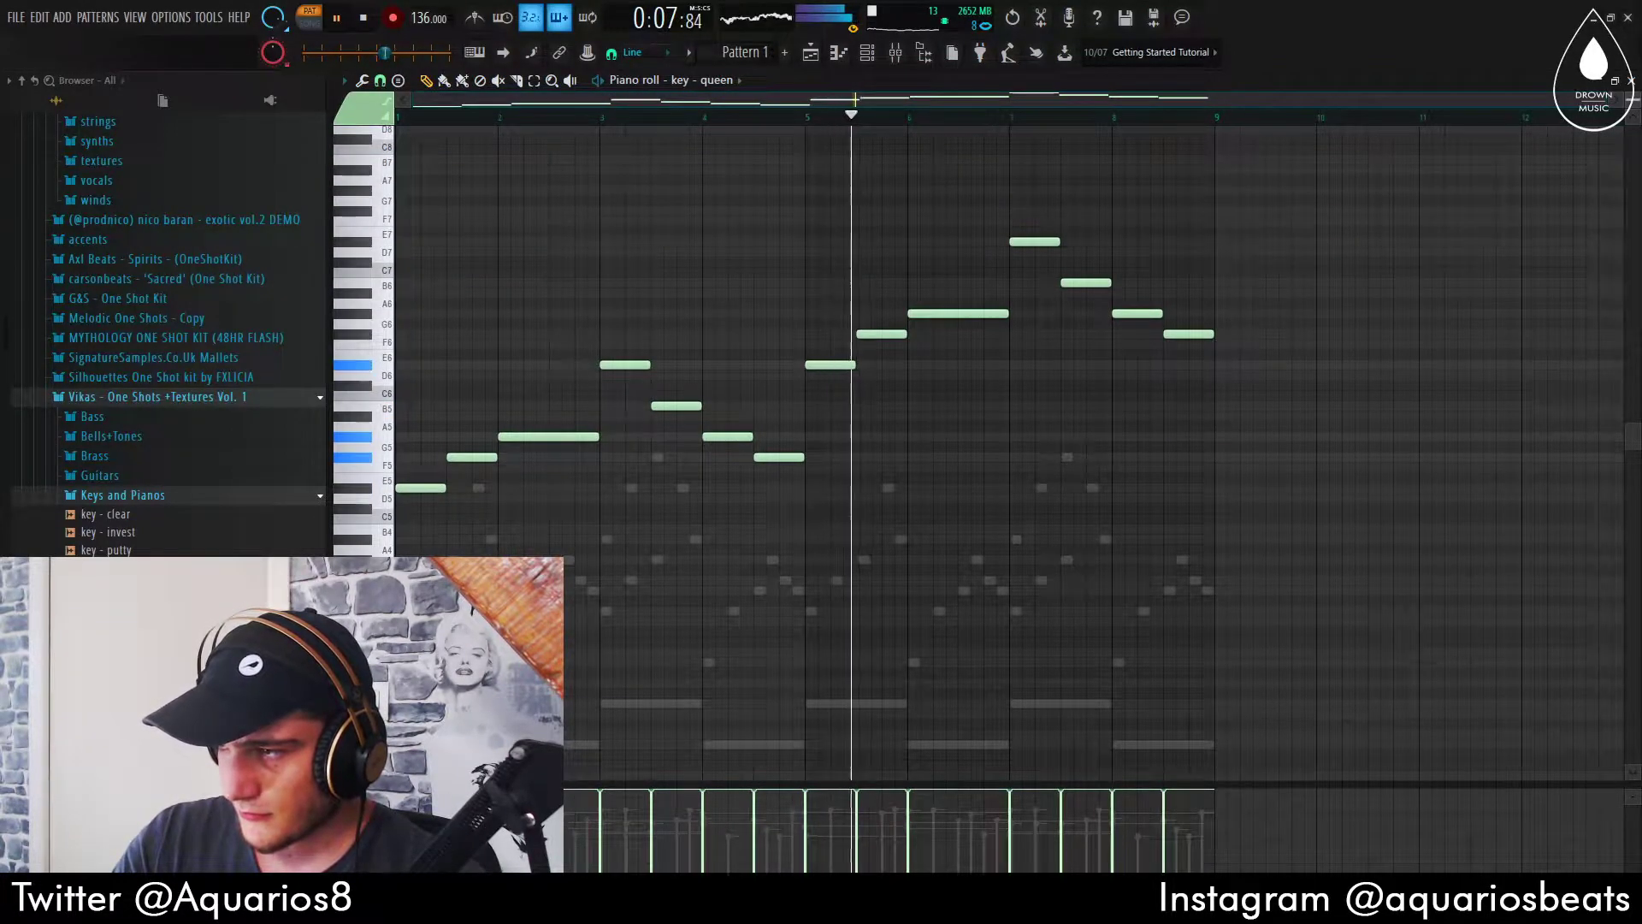
Open the key - queen piano roll from the channel rack and collapse the Keys and Pianos folder in the browser
scroll(811, 278, "up", 1)
left_click(867, 53)
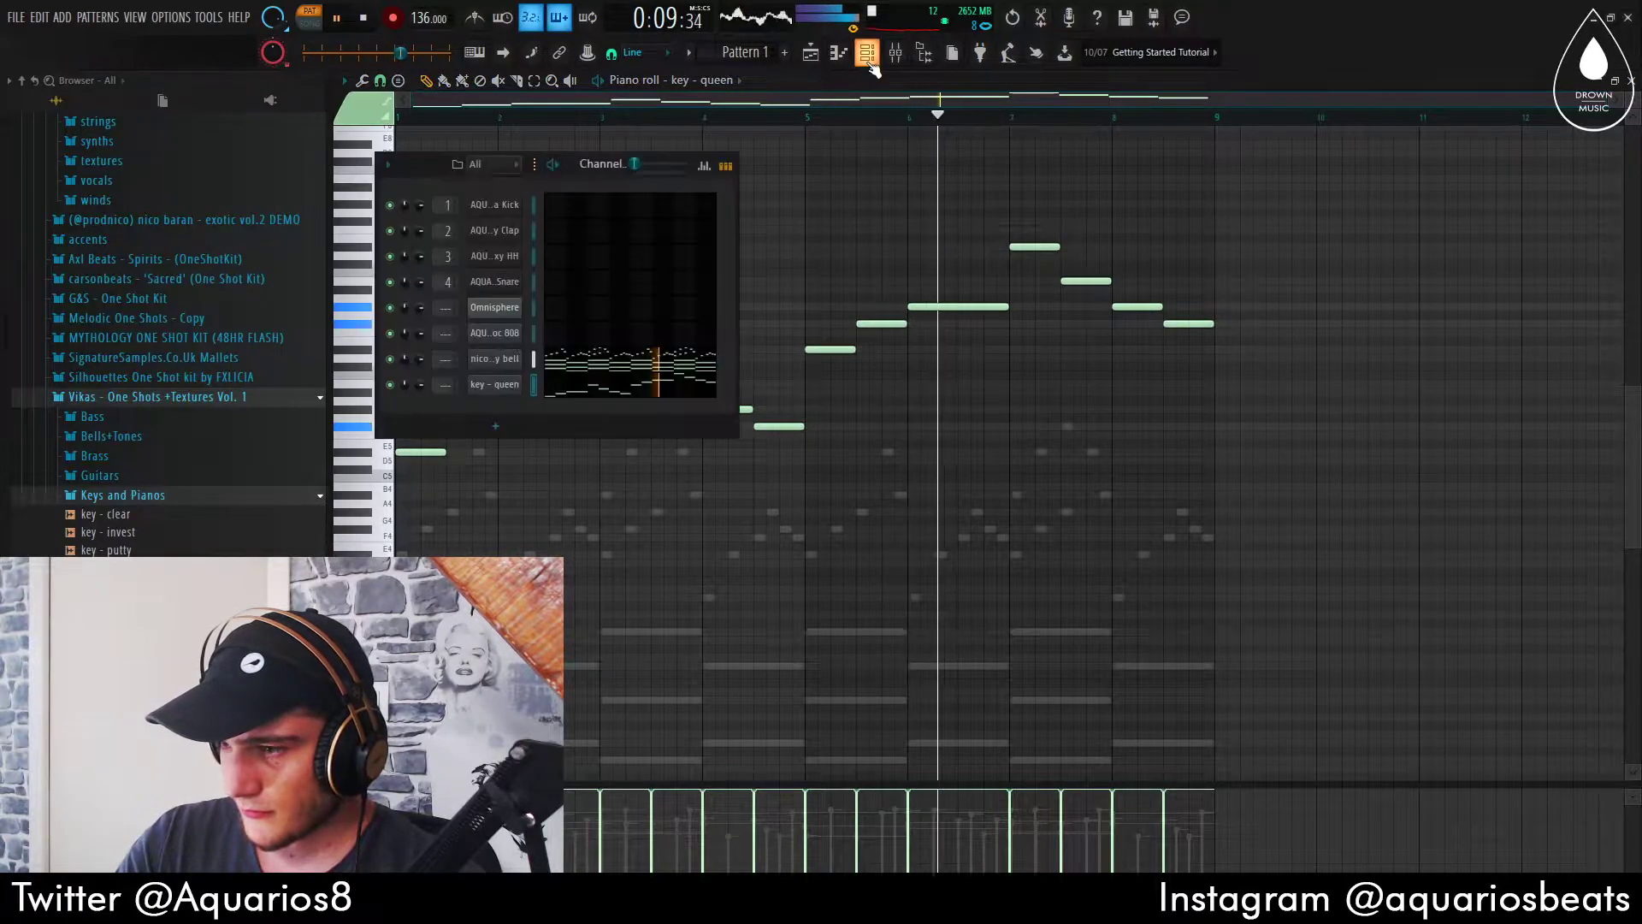
left_click(502, 385)
left_click(642, 382)
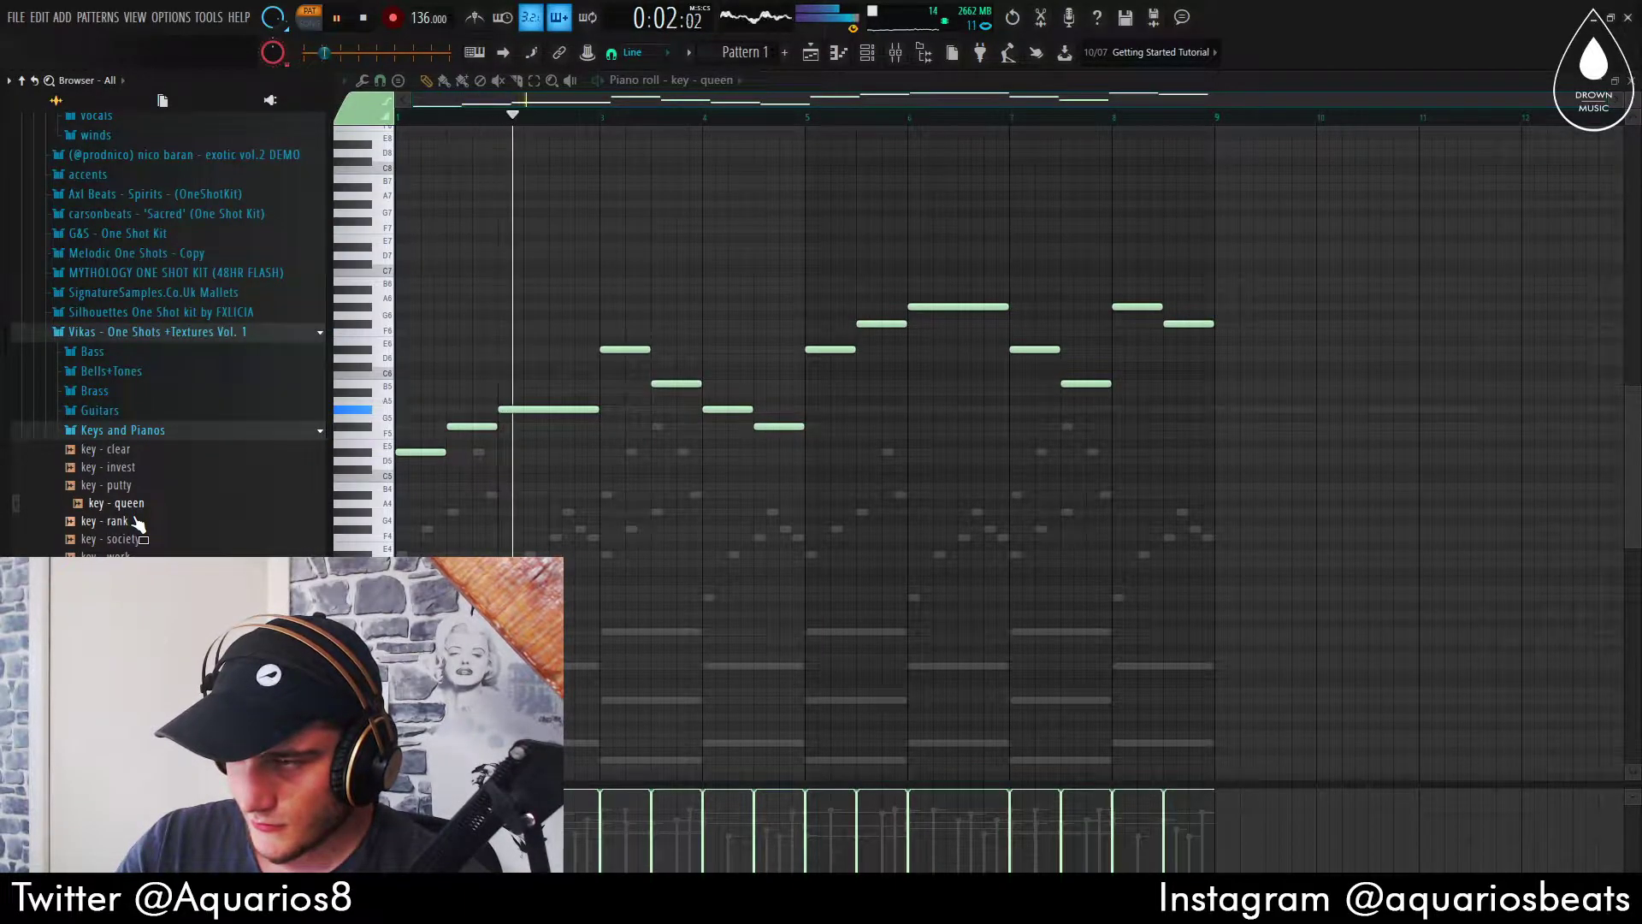
left_click(124, 430)
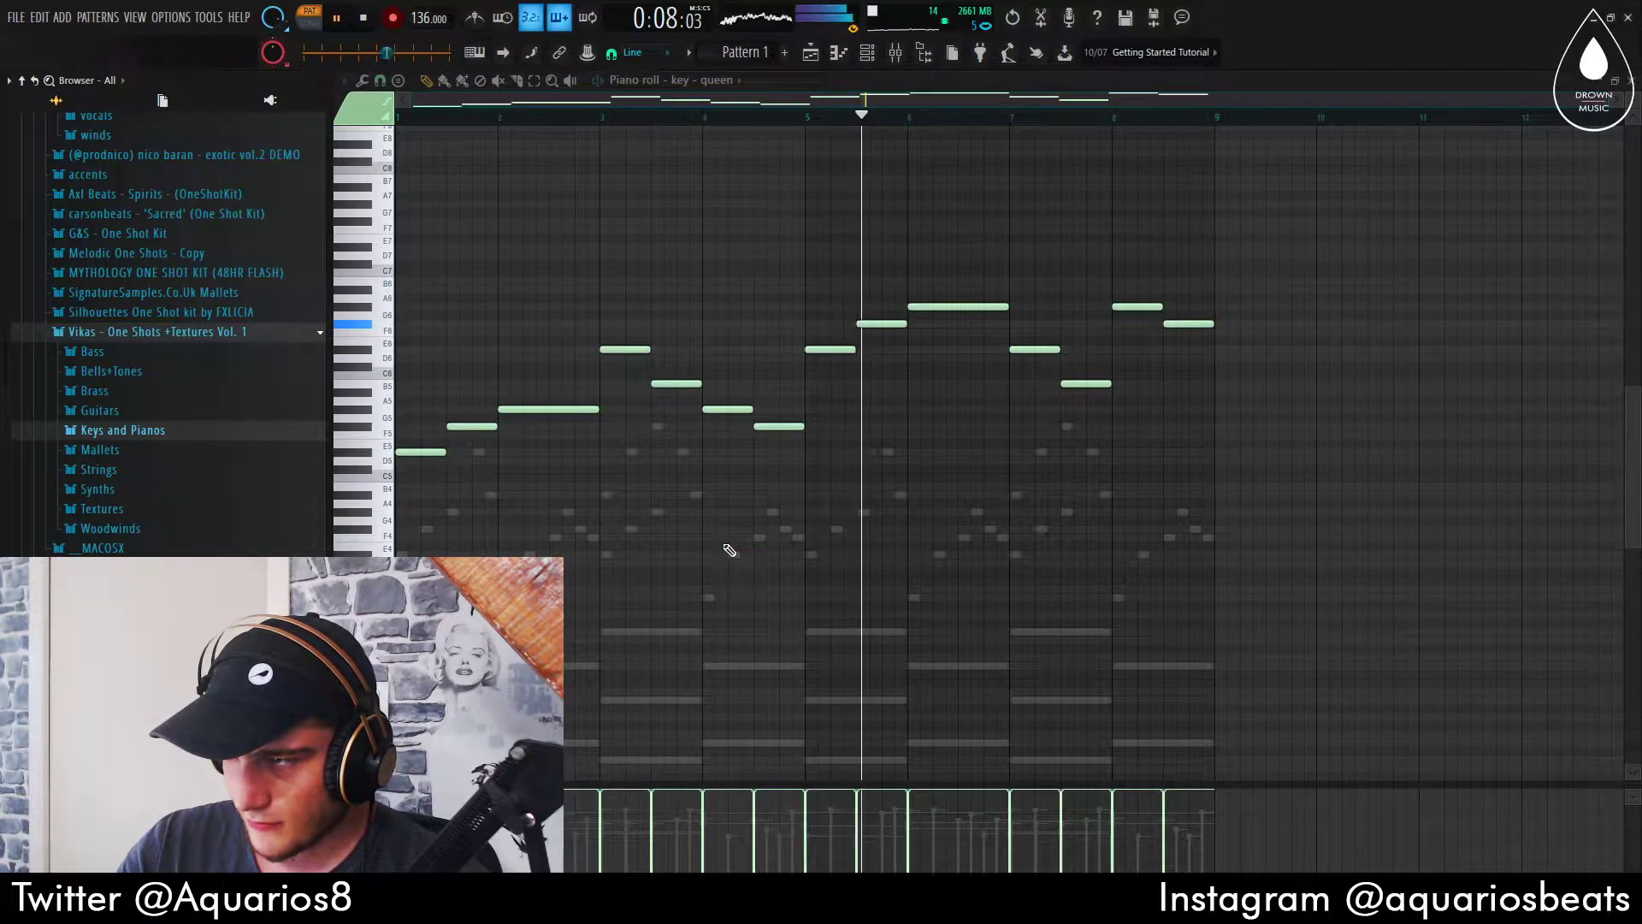
key("space")
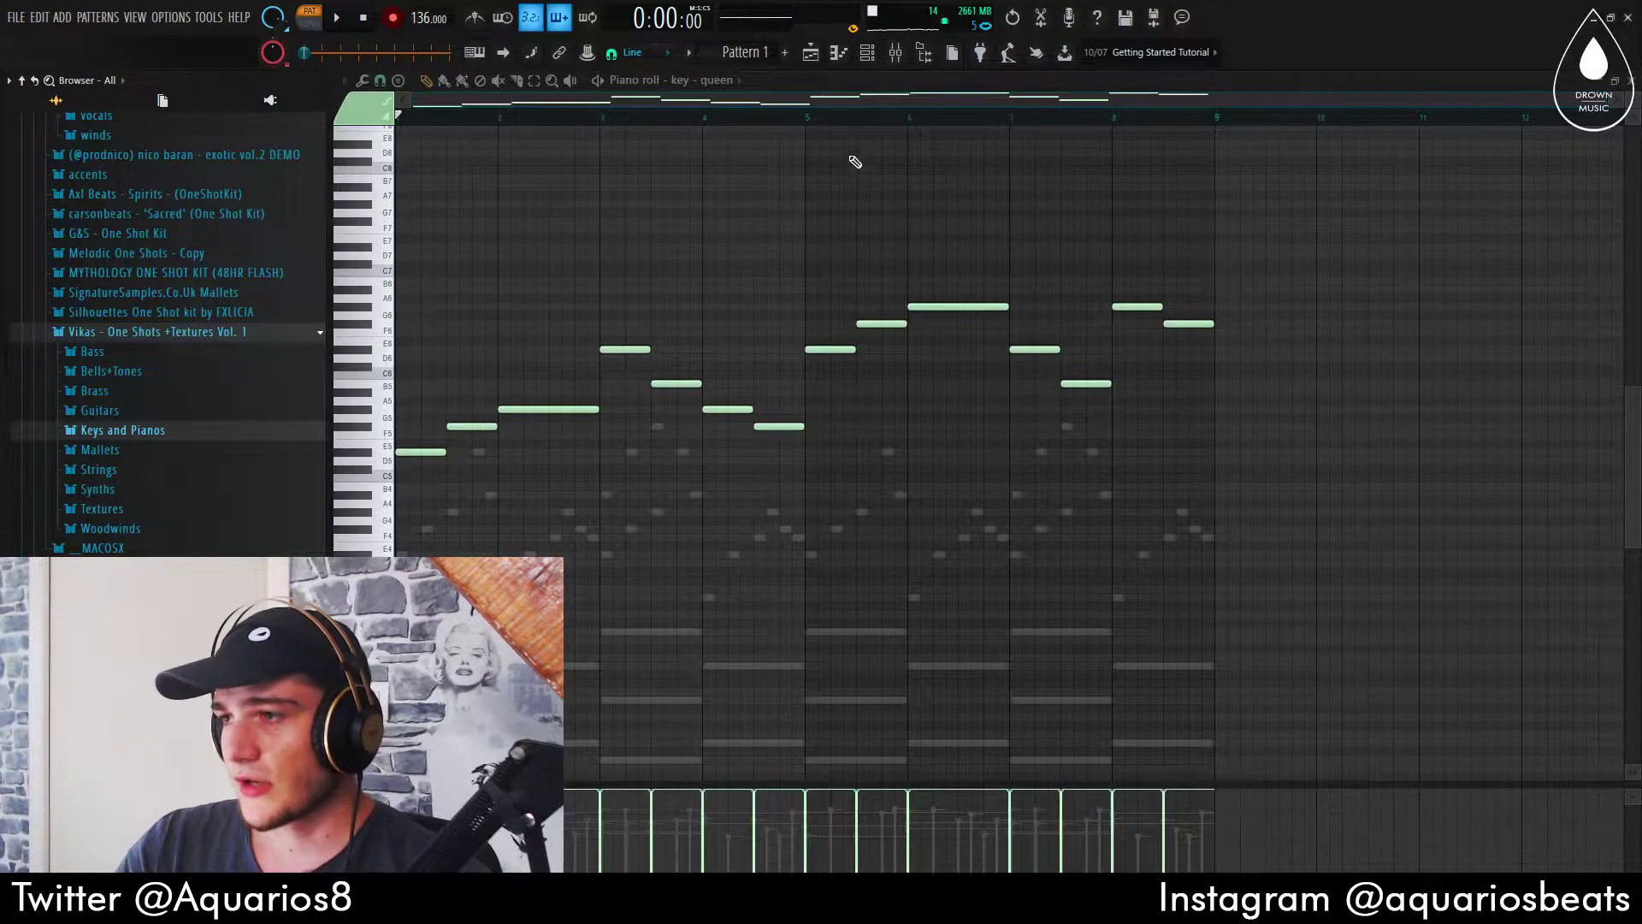
Duplicate the four-bar Kontakt melody into bars 5 to 8 and stop playback
left_click(865, 63)
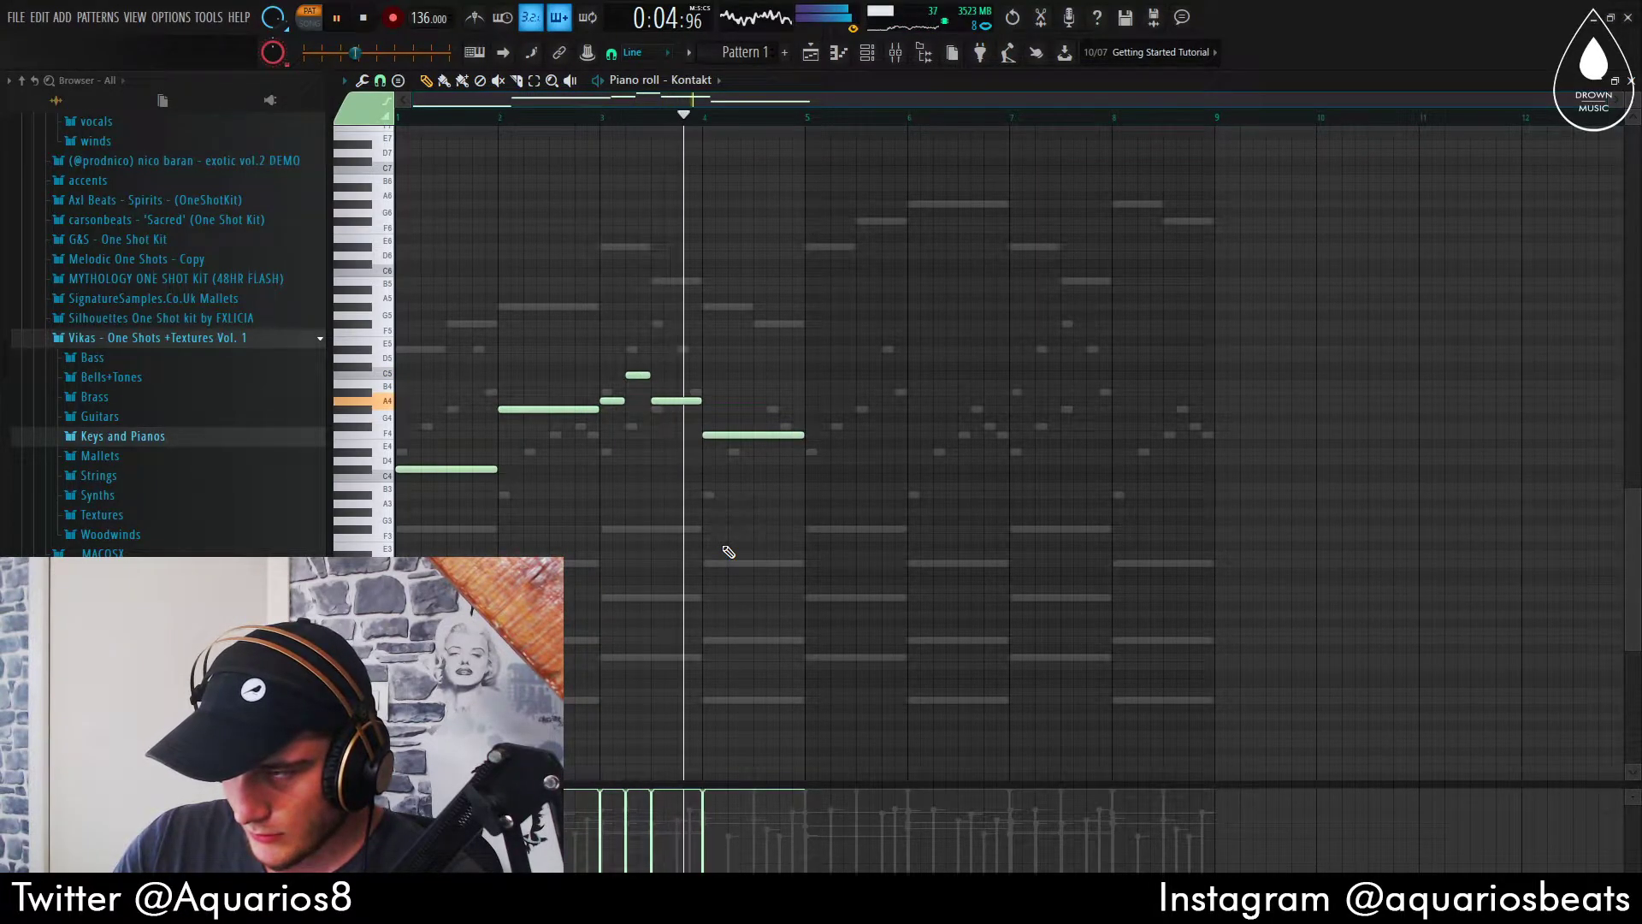
key("ctrl+b")
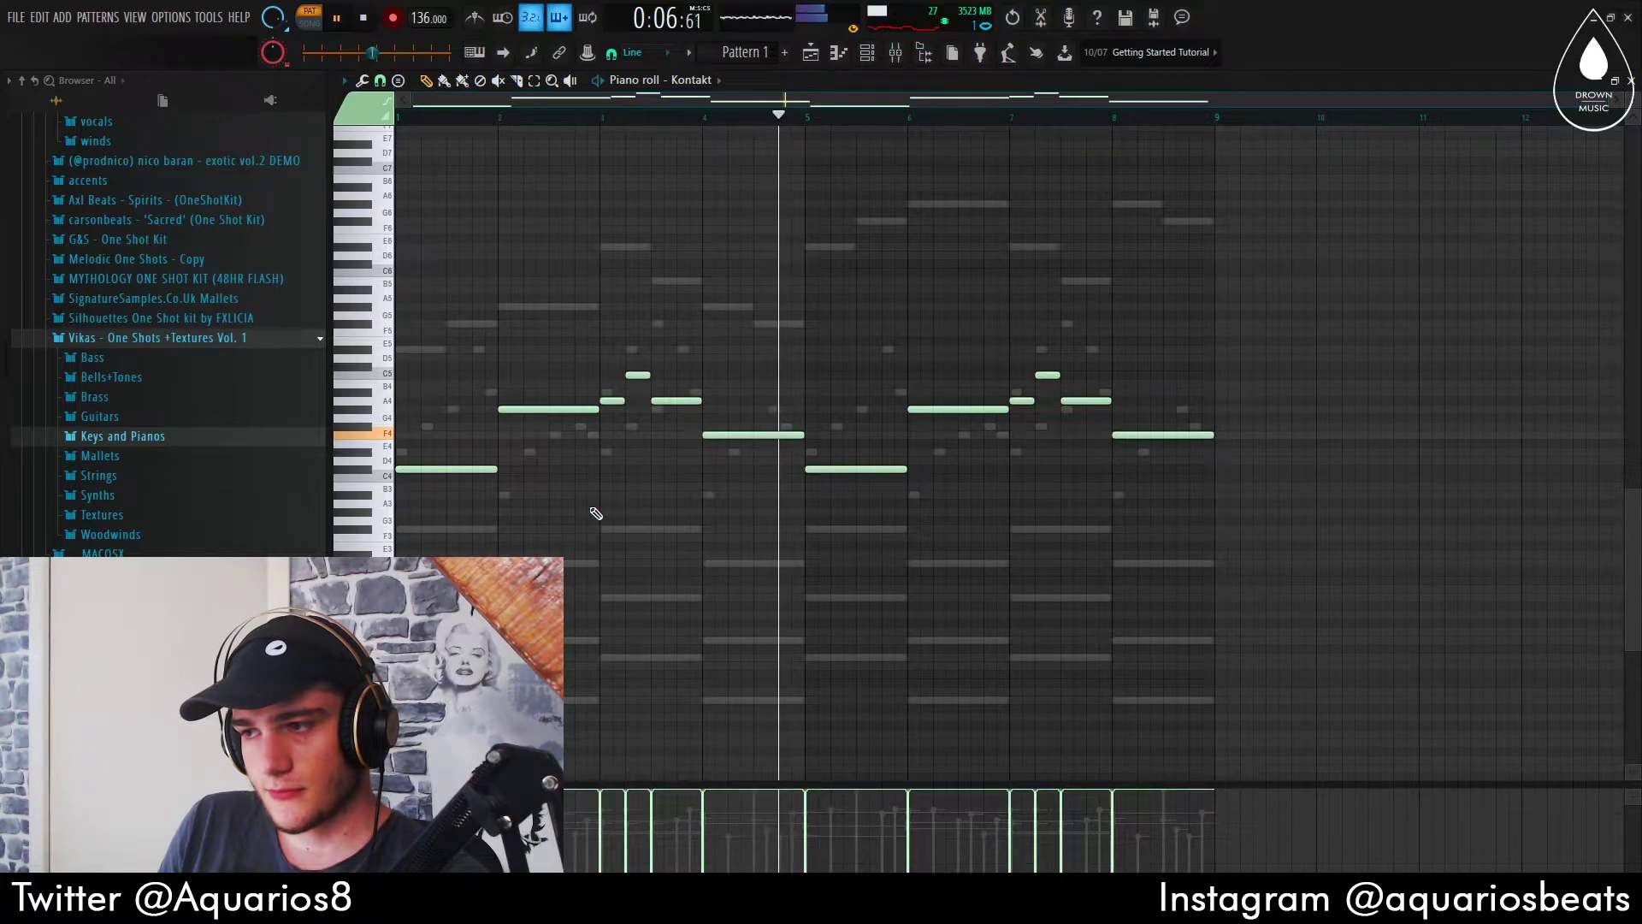
key("space")
Show the channel rack and open the Claps folder of the Aquarios Drumkit in the browser
key("F6")
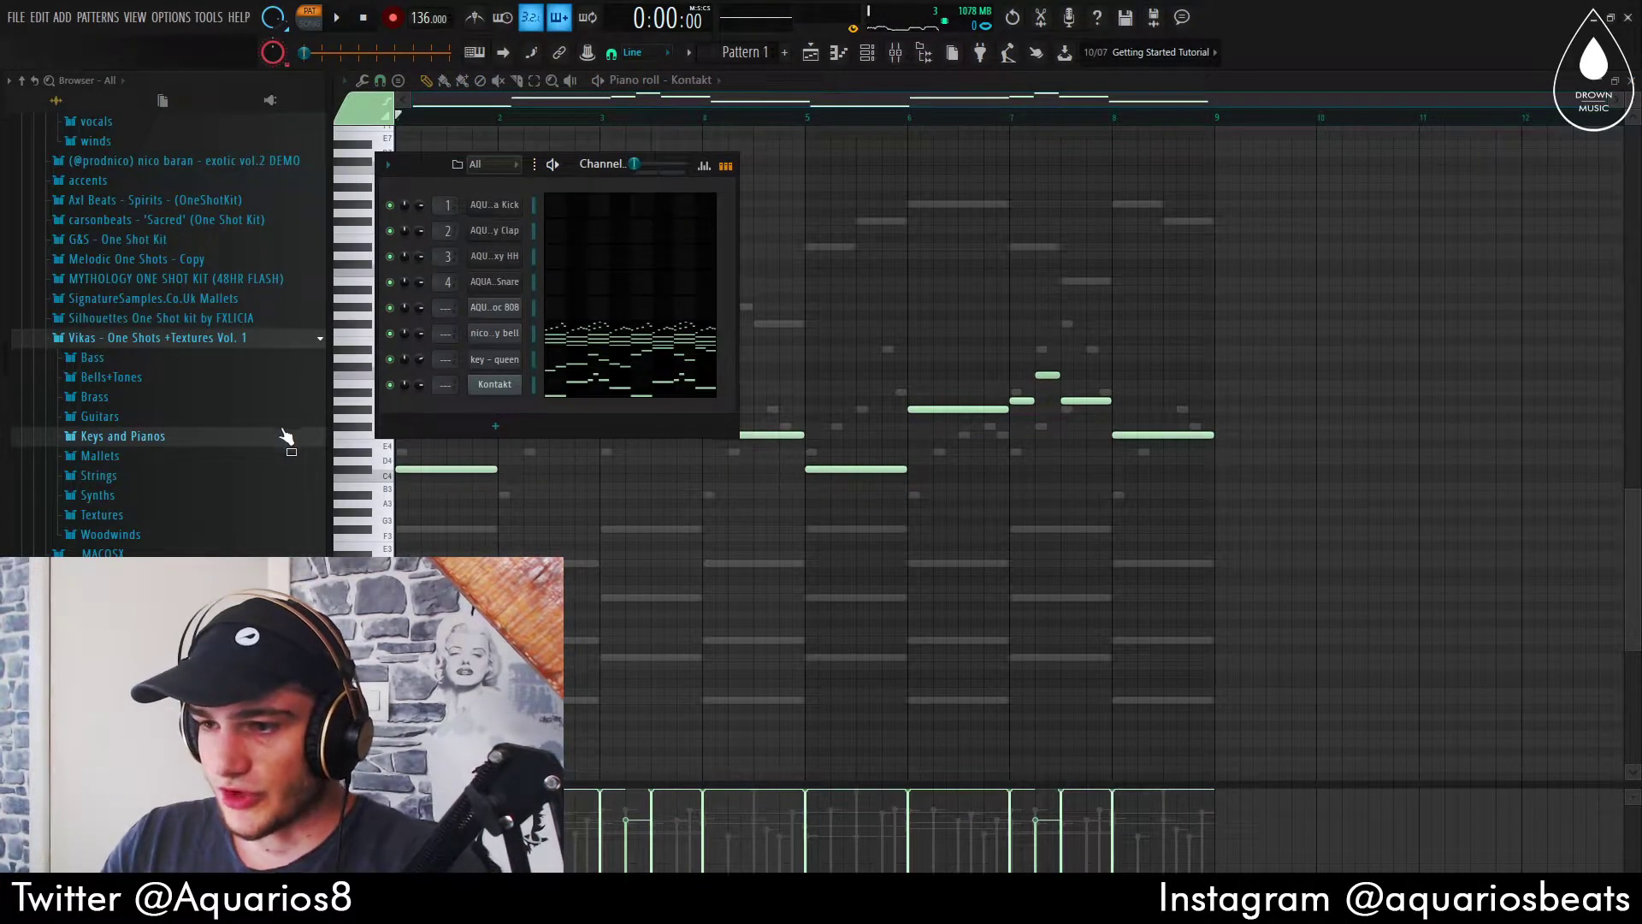
scroll(275, 426, "down", 10)
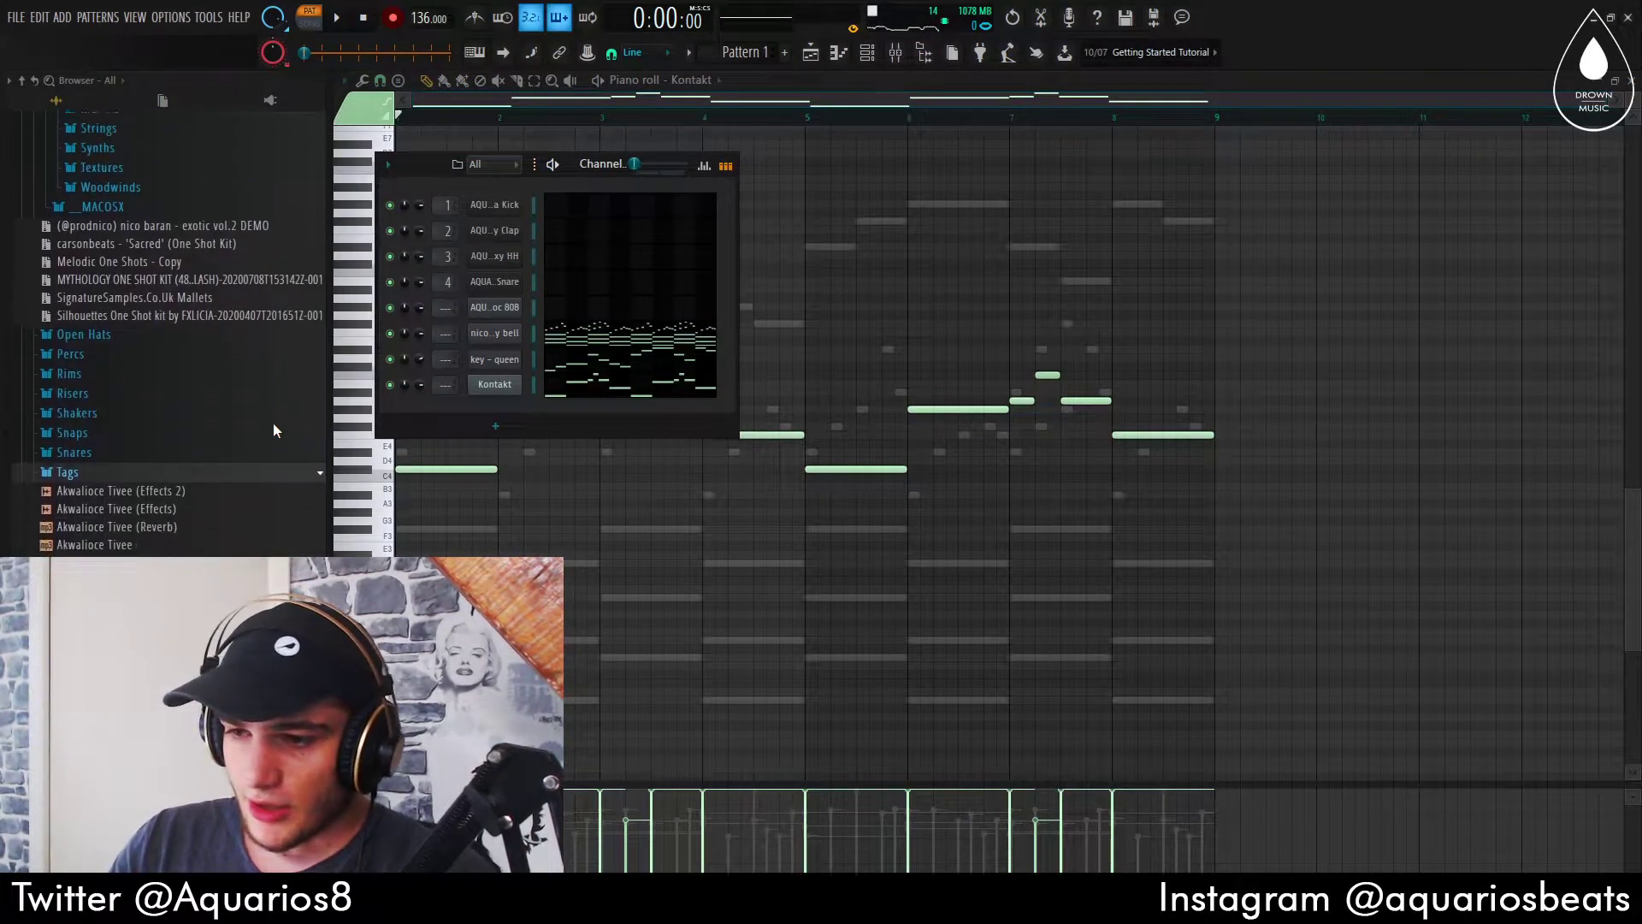
scroll(274, 423, "up", 1)
left_click(140, 495)
scroll(139, 495, "down", 2)
left_click(90, 470)
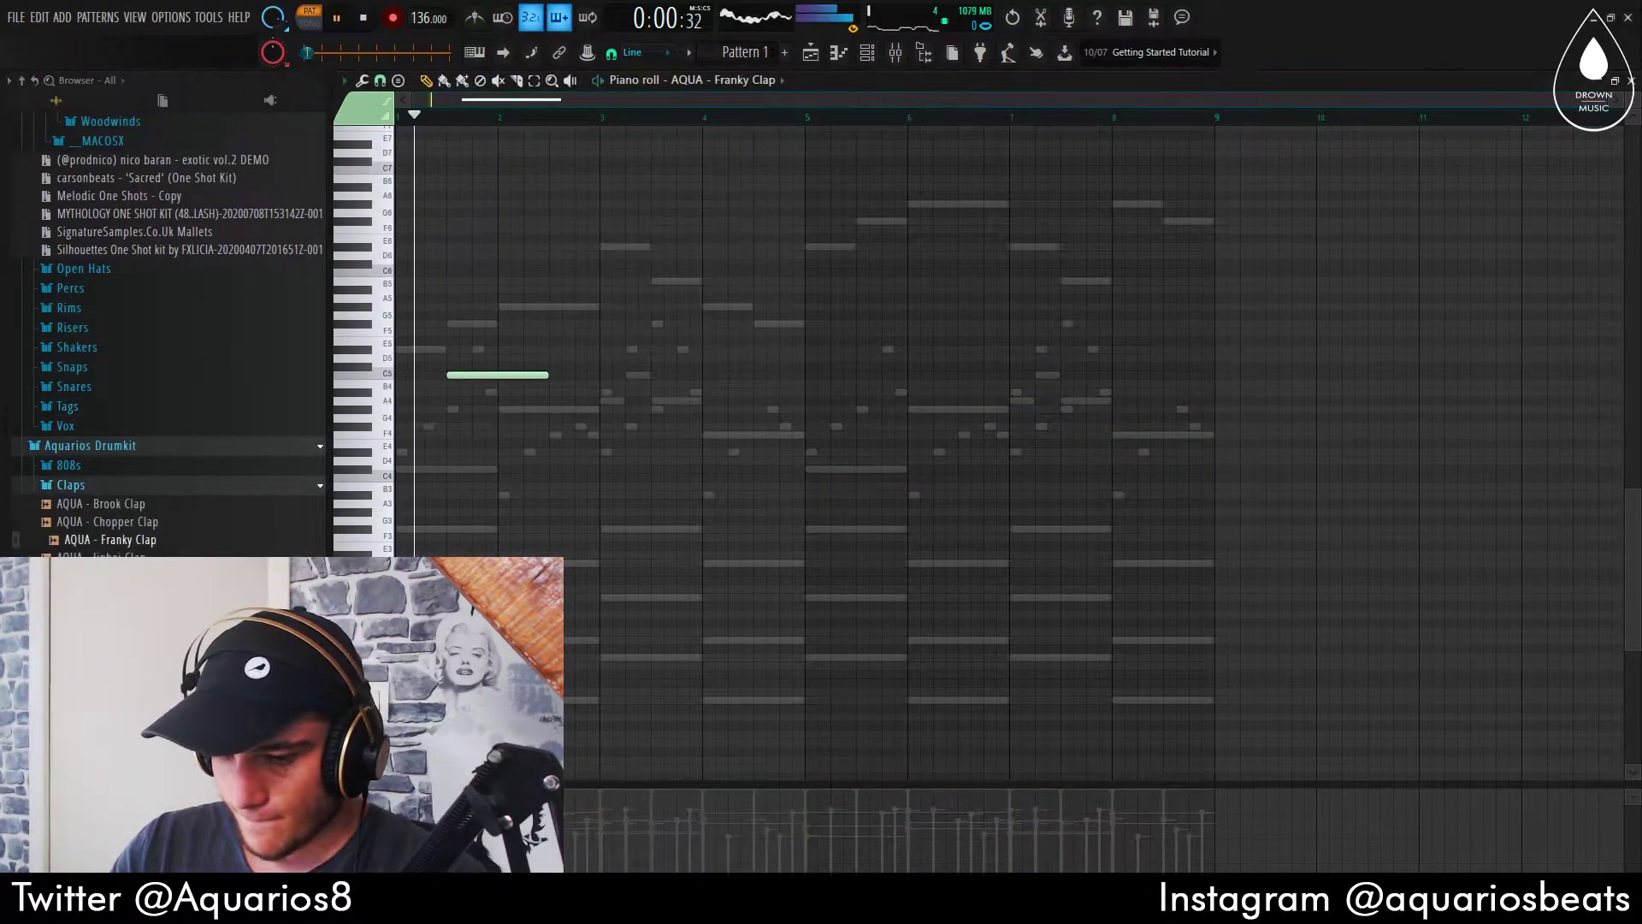
Repeat the AQUA - Franky Clap note once per bar through bar 8 and discard the note lengths
key("ctrl+b")
key("ctrl+b")
key("ctrl+b")
key("shift+d")
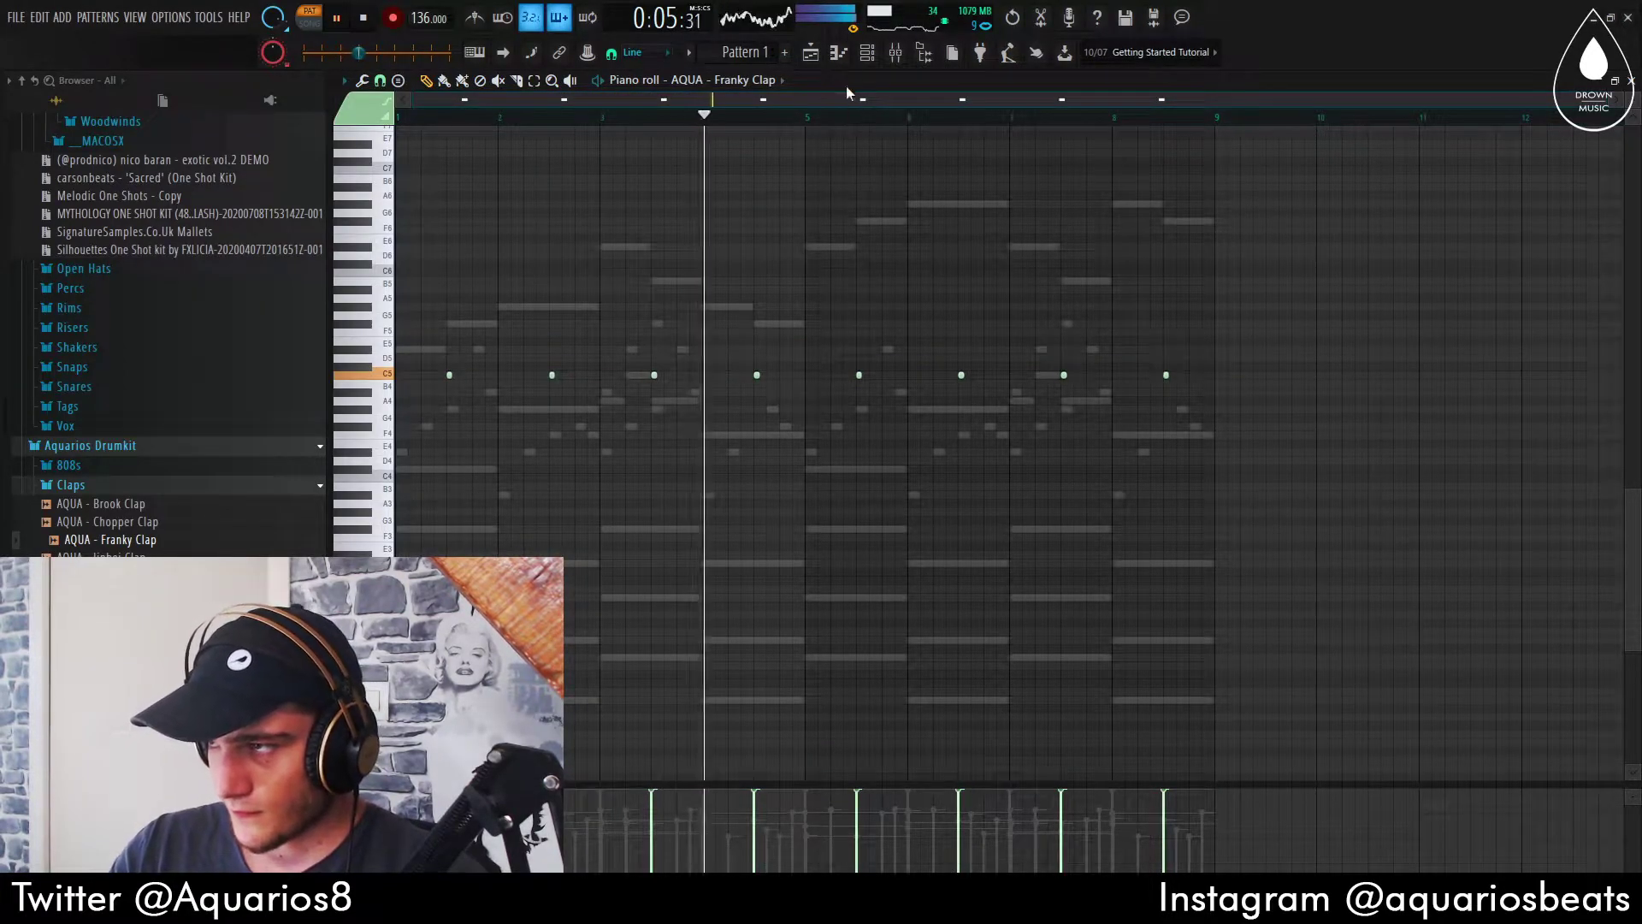
Replace the AQUA - Lightspeed Rescue HH notes in bars 5 to 8 with a copy of bars 1 to 4
left_click(866, 53)
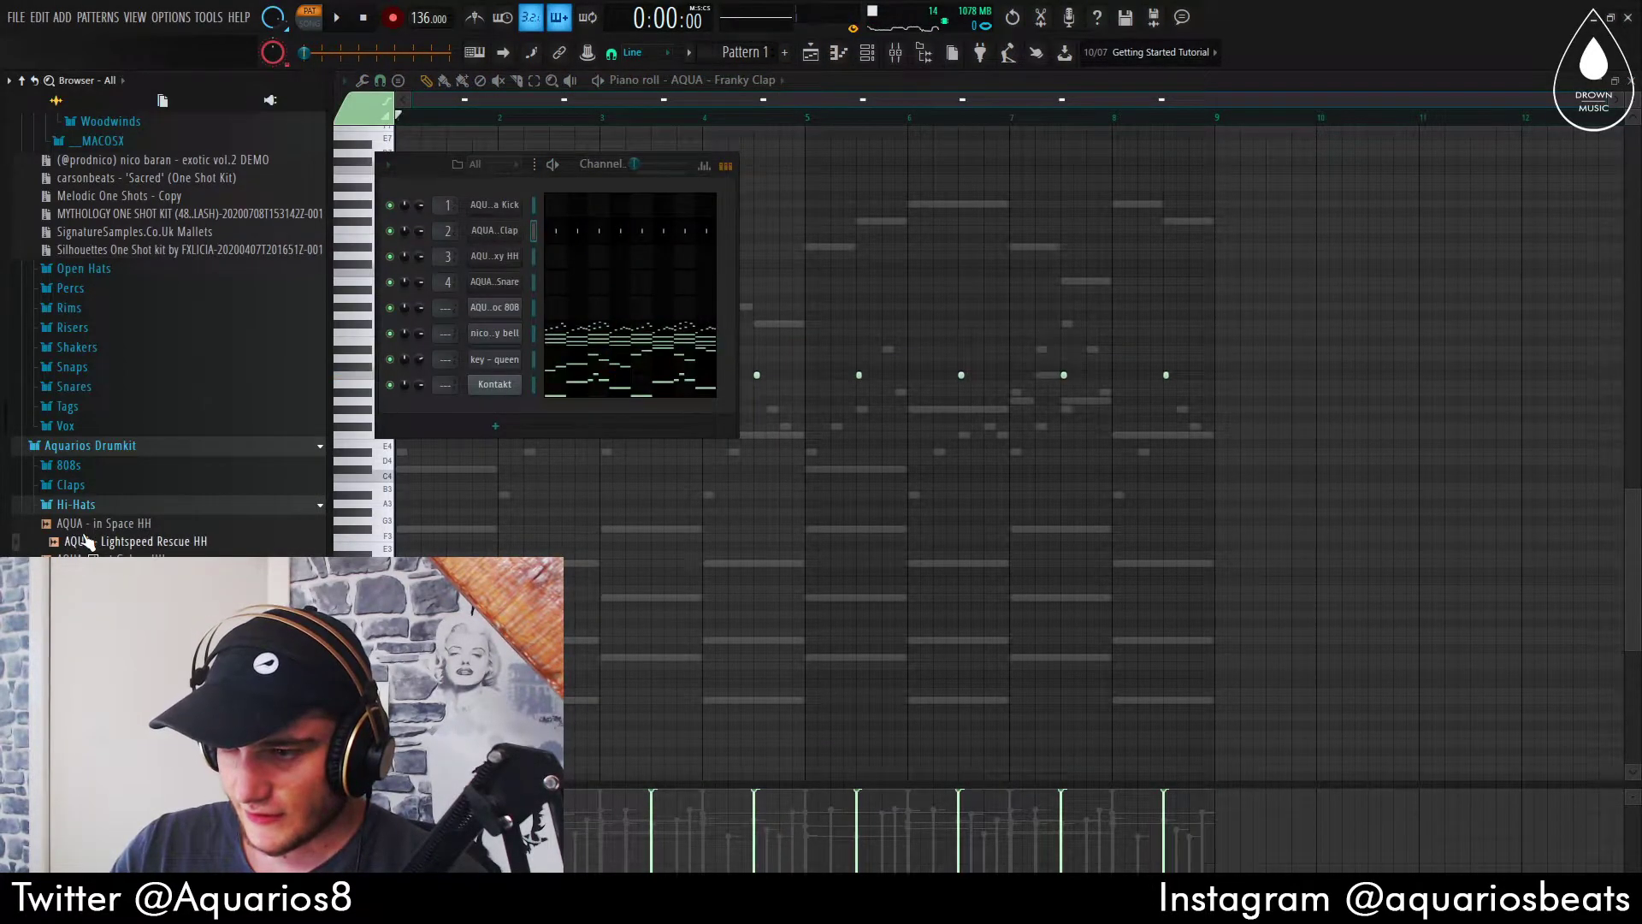
key("space")
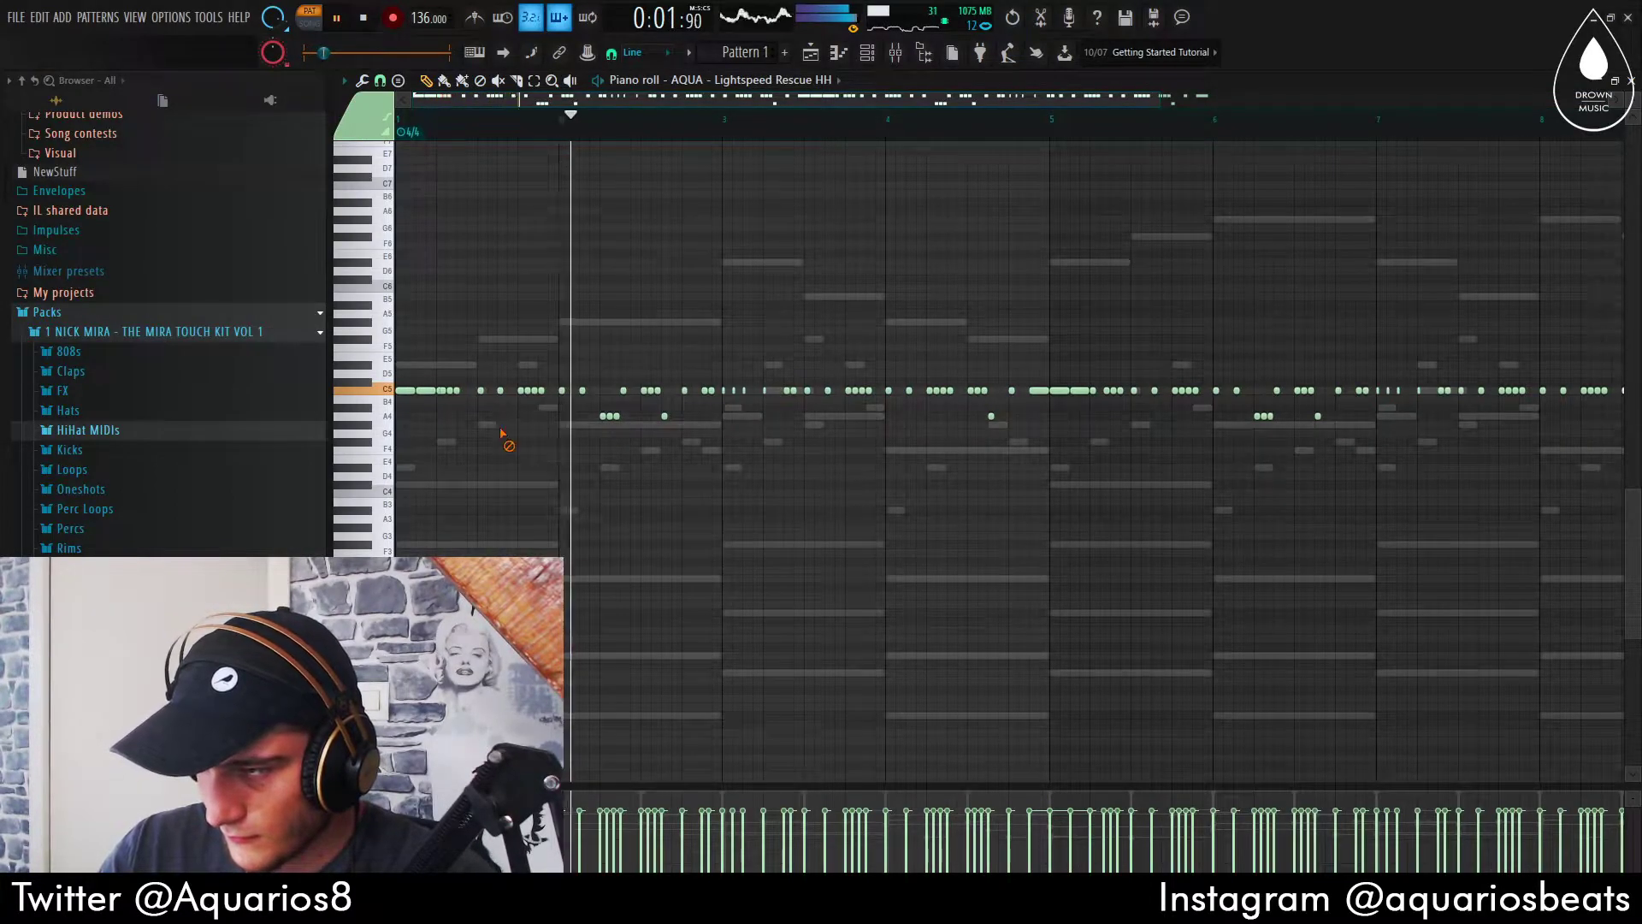
scroll(622, 531, "down", 2)
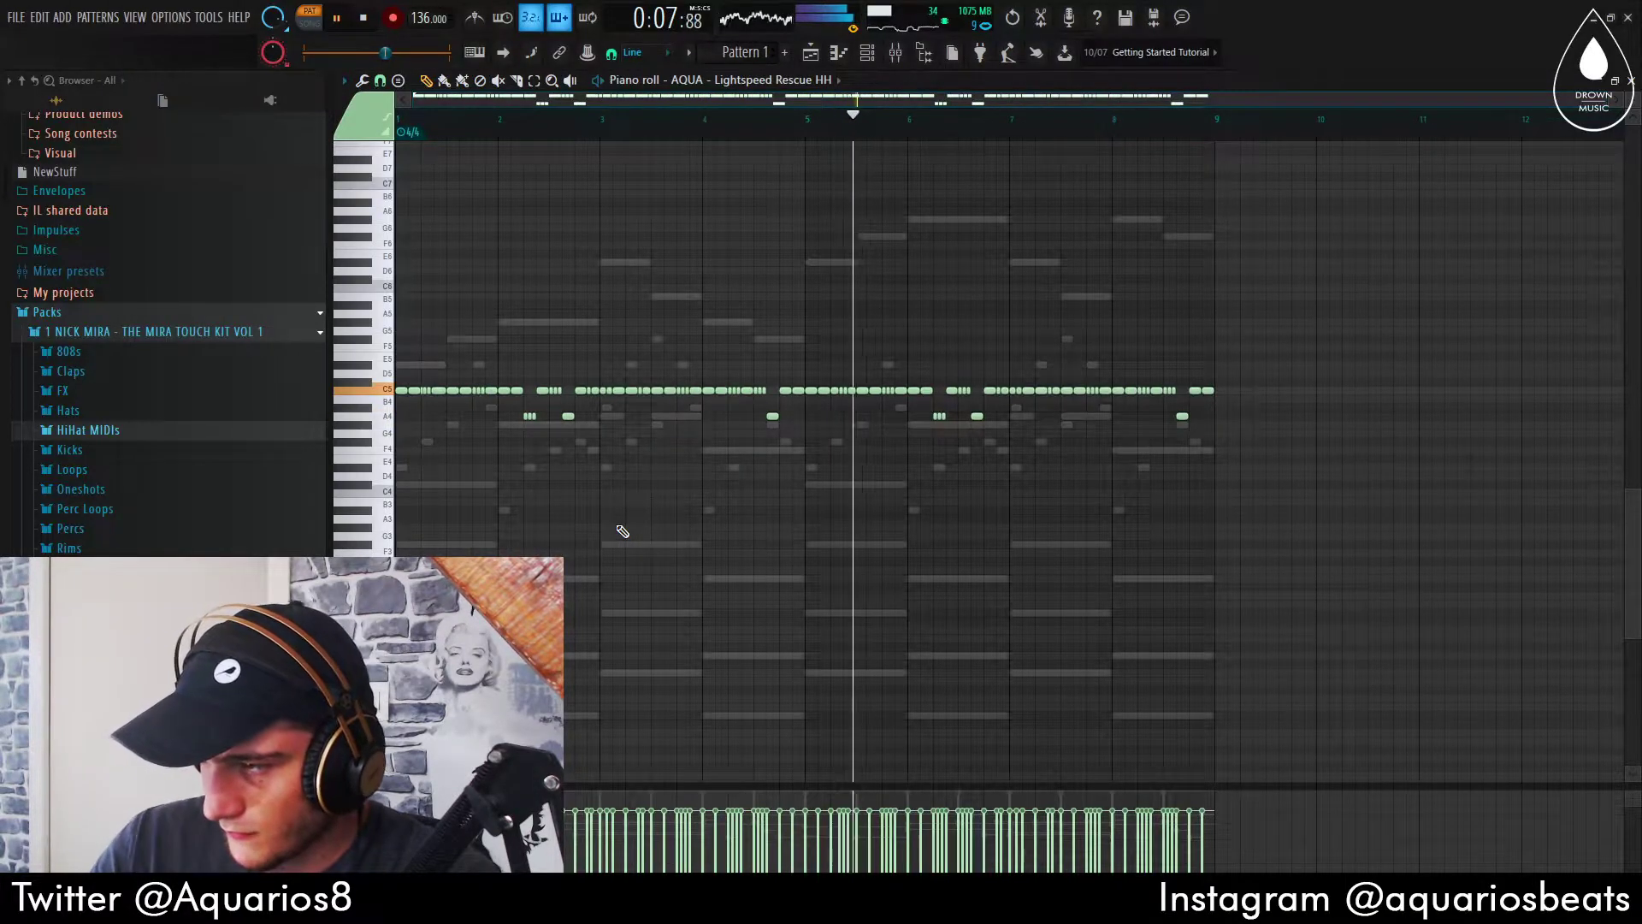
left_click_drag(1341, 624, 818, 294)
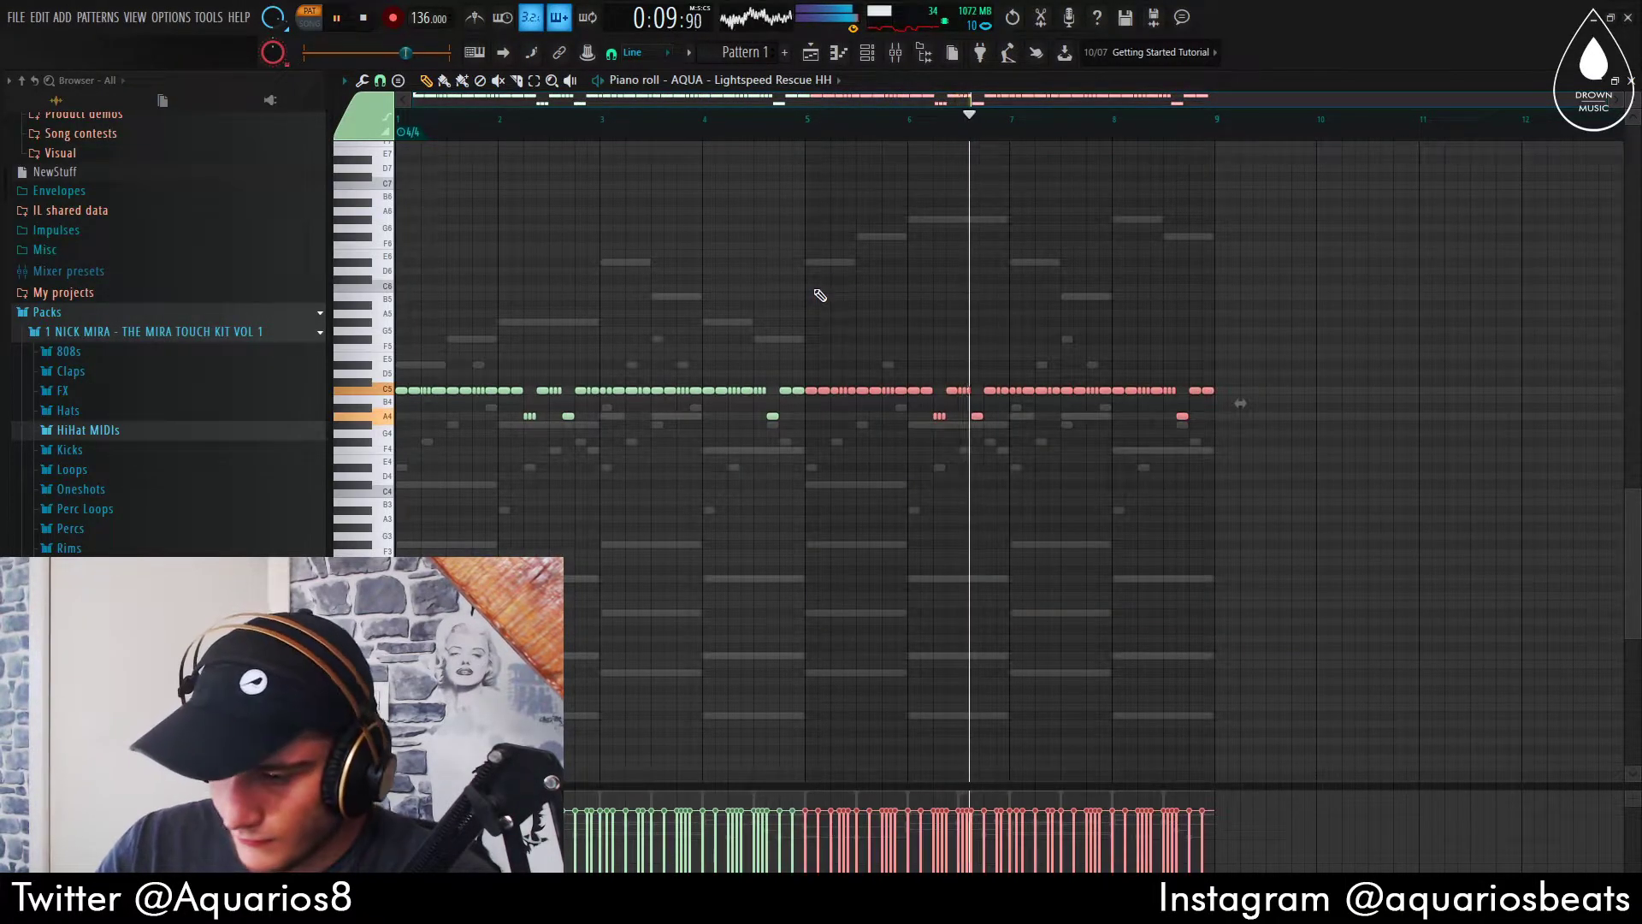
key("Delete")
key("ctrl+a")
key("ctrl+b")
key("ctrl+d")
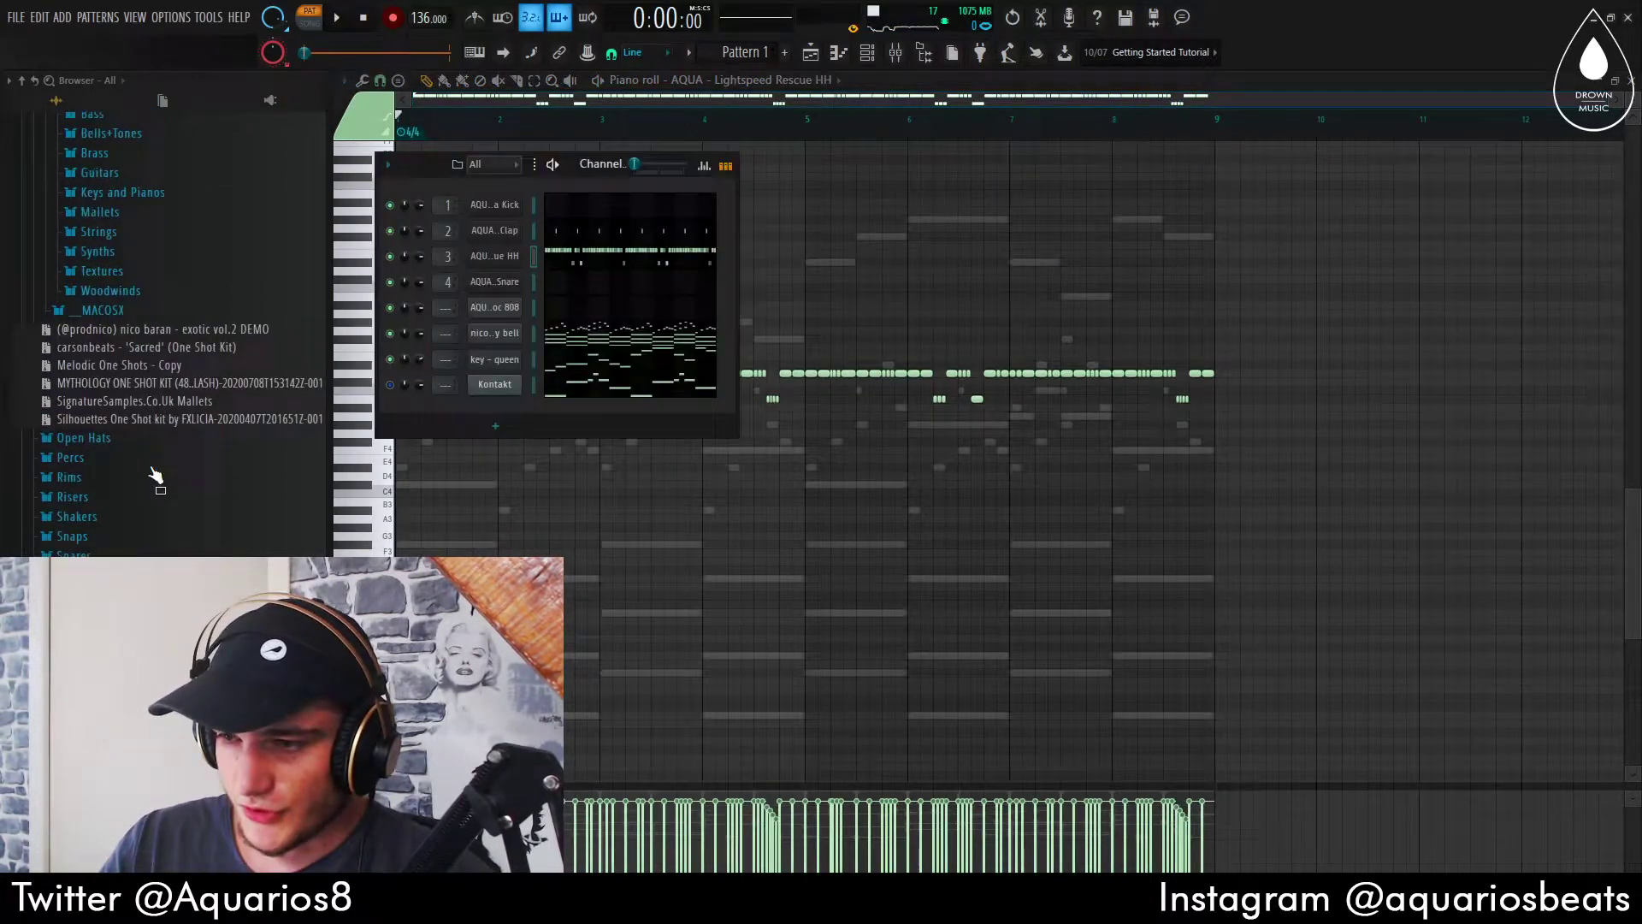
Open the Snares folder of the Aquarios Drumkit in the browser
scroll(149, 464, "down", 8)
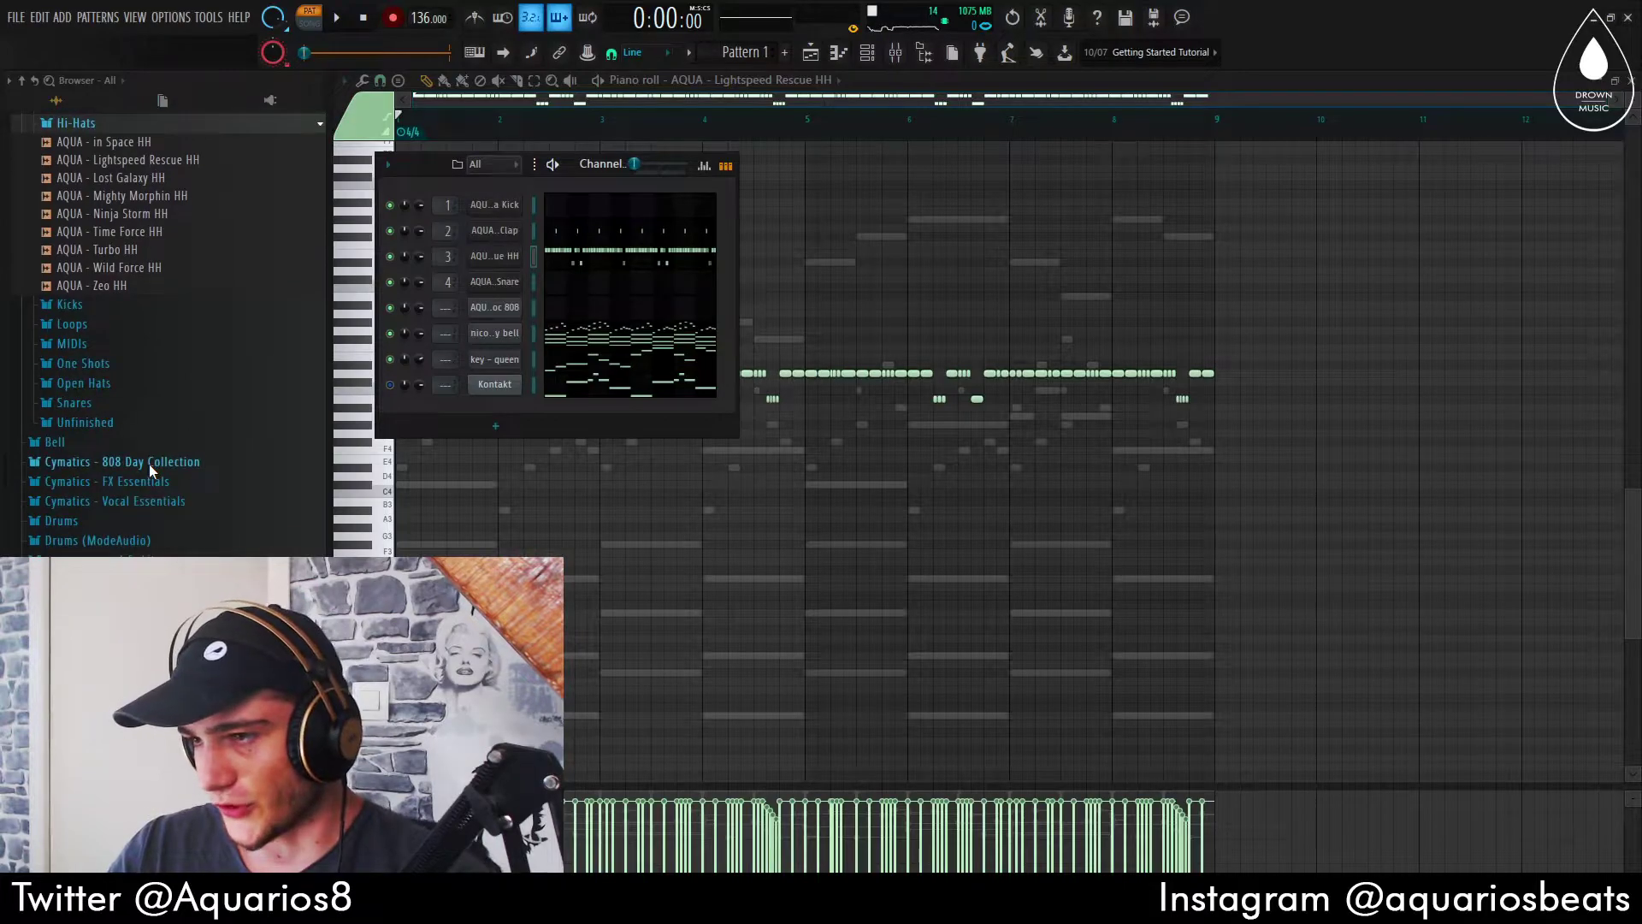
scroll(149, 464, "down", 6)
left_click(91, 302)
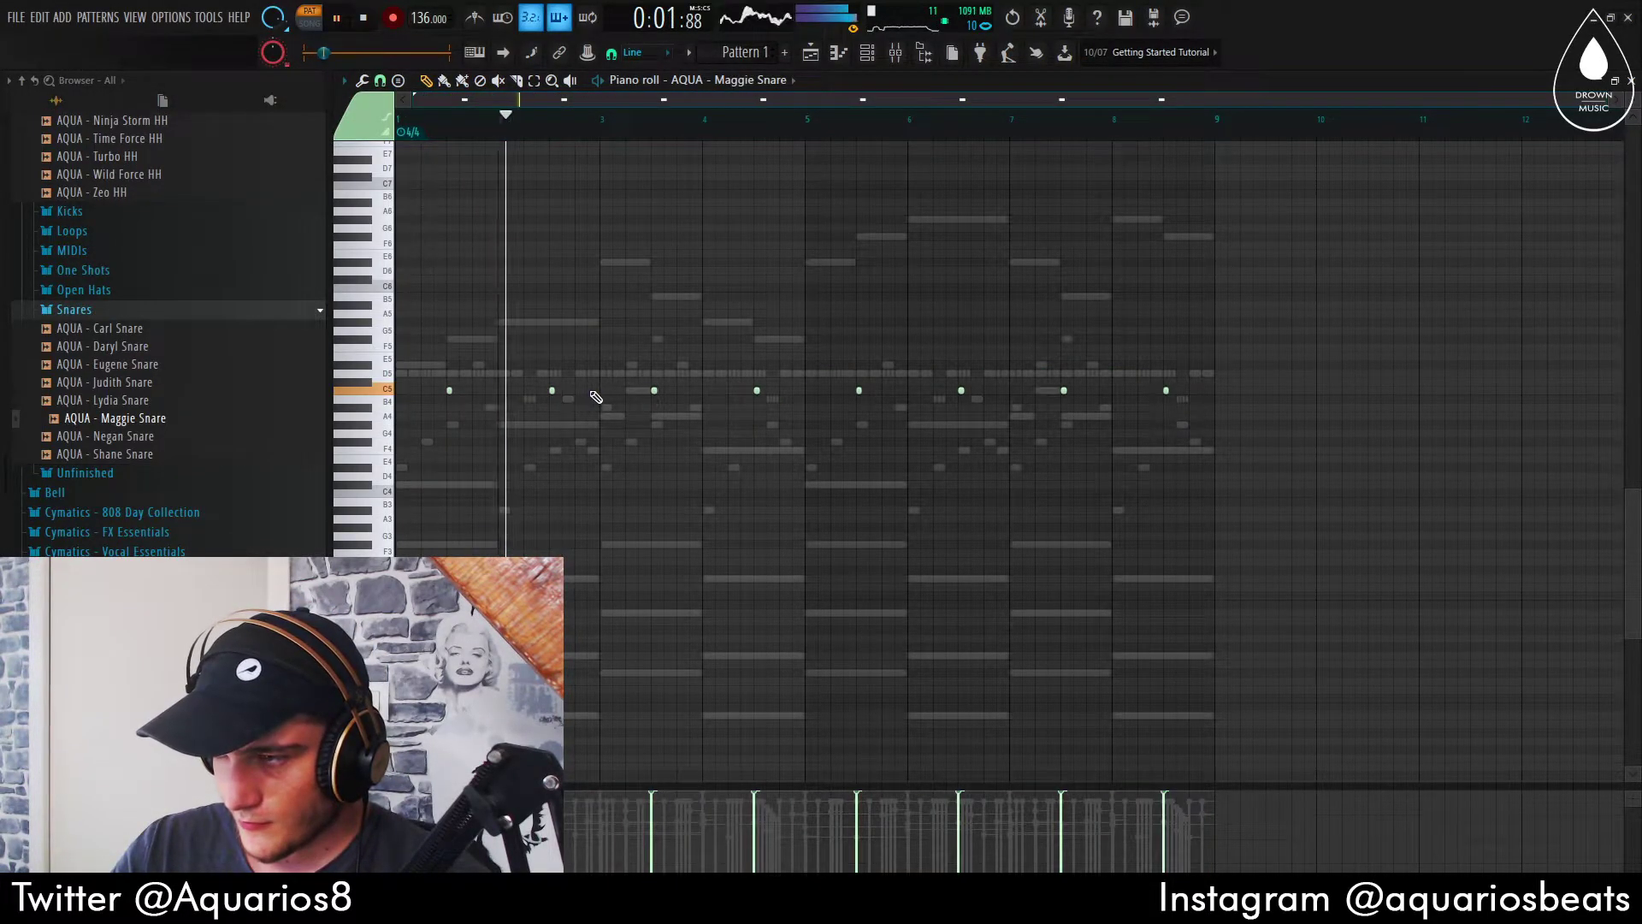
Add Maggie Snare hits late in bar 2 and early in bar 4, and replace bars 5 to 8 with a copy of bars 1 to 4
left_click(599, 390)
right_click(596, 392)
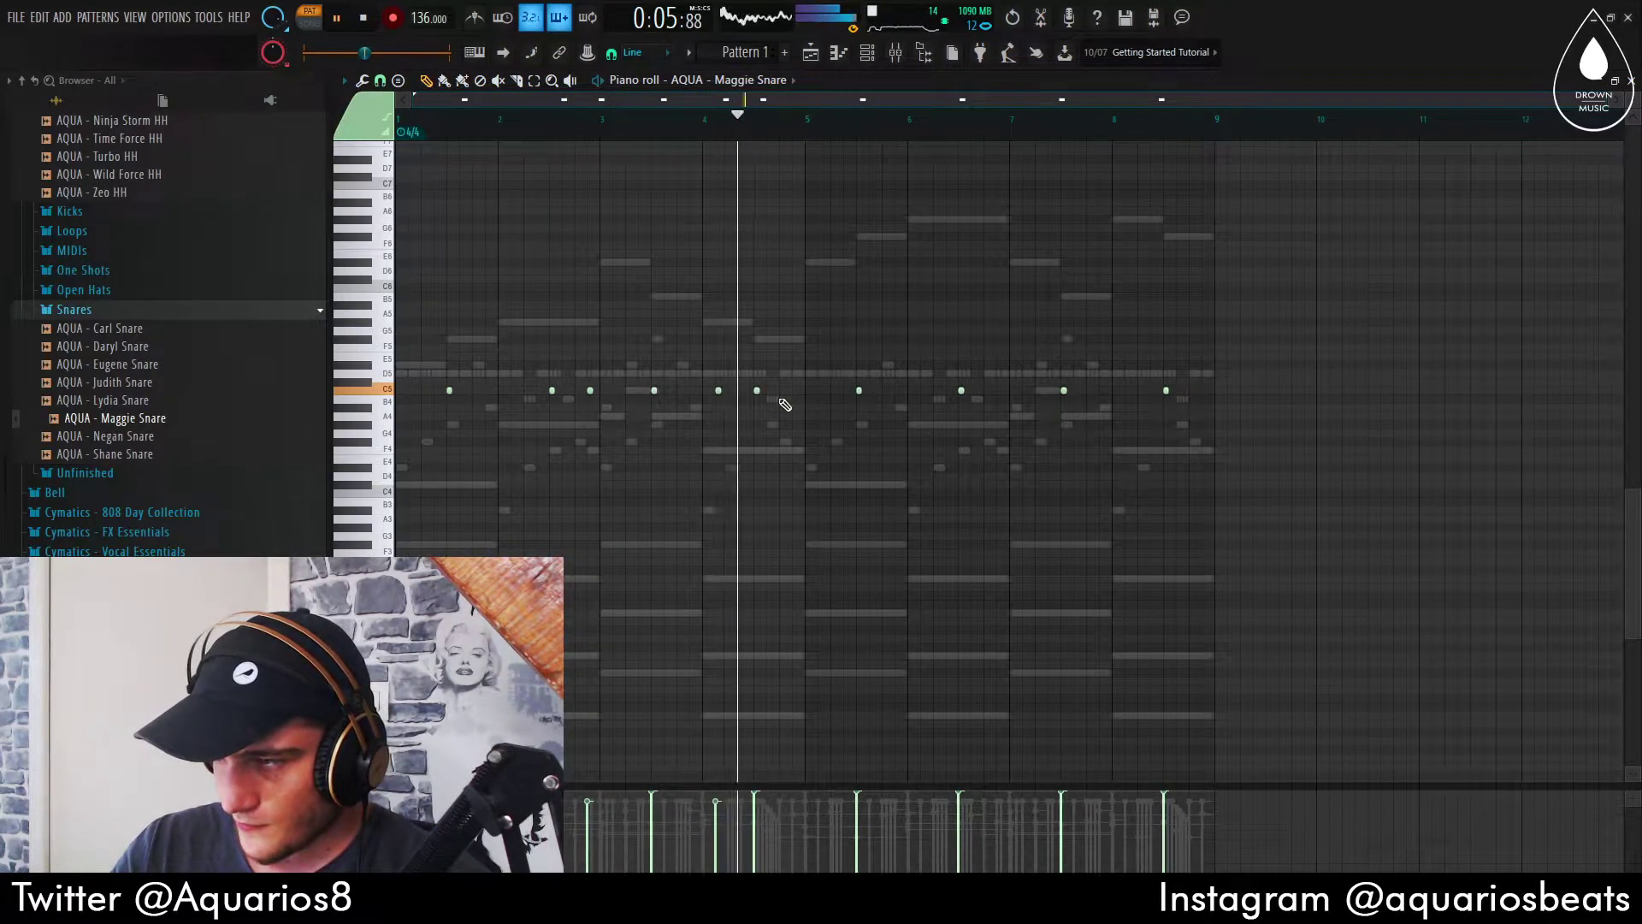
left_click_drag(1246, 505, 845, 320)
key("Delete")
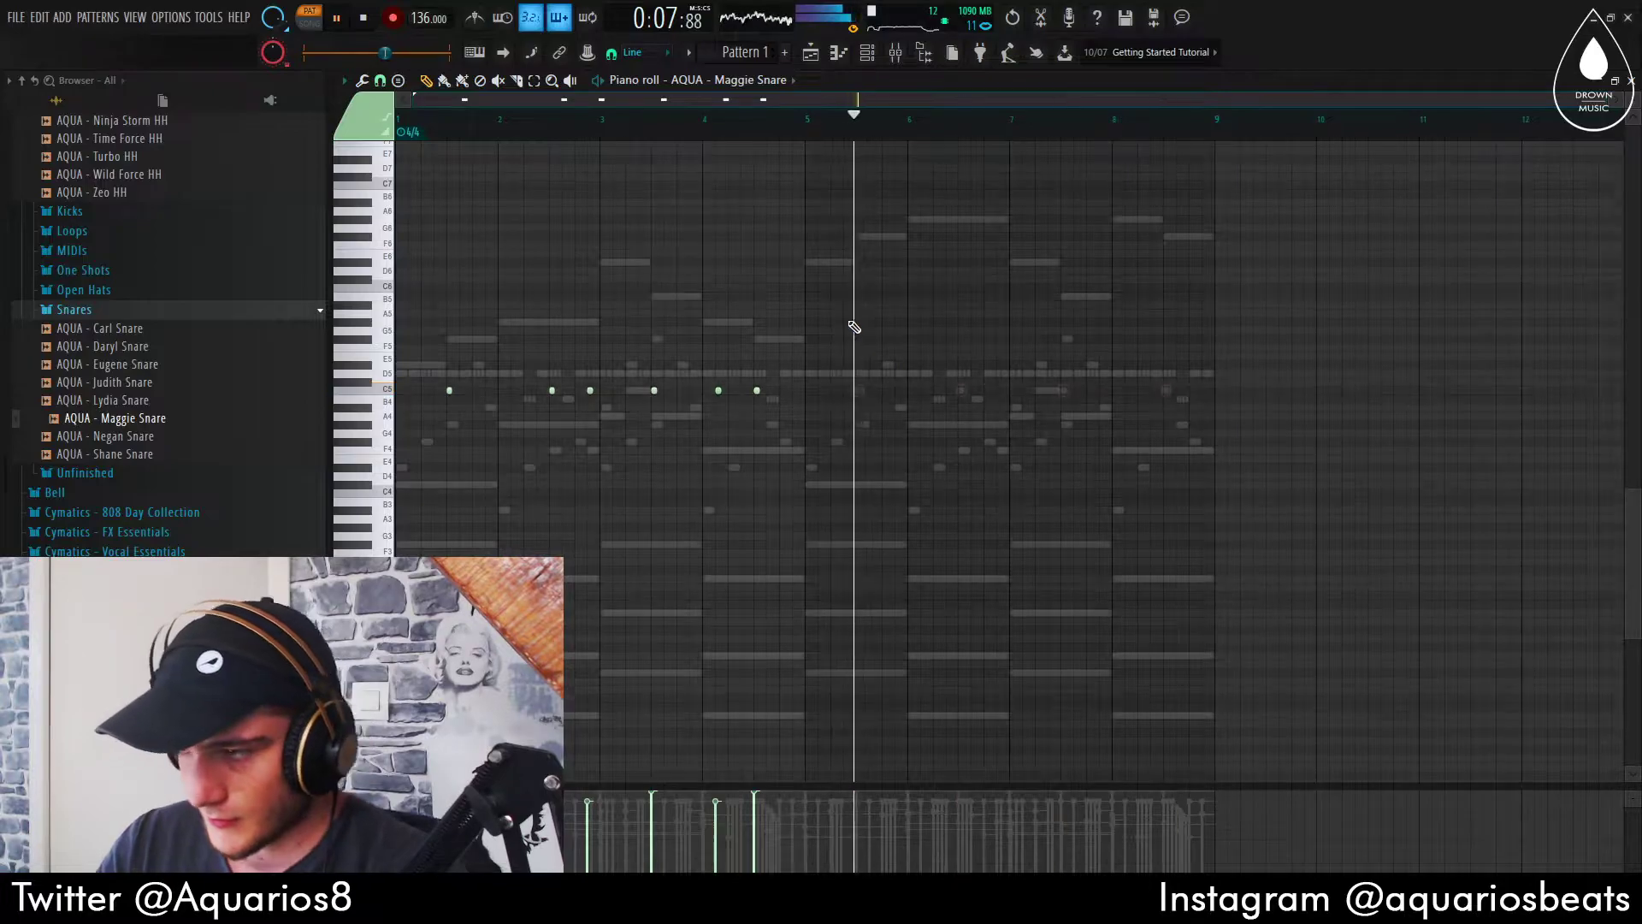
key("ctrl+a")
left_click_drag(757, 391, 1167, 389)
left_click(1066, 511, "ctrl")
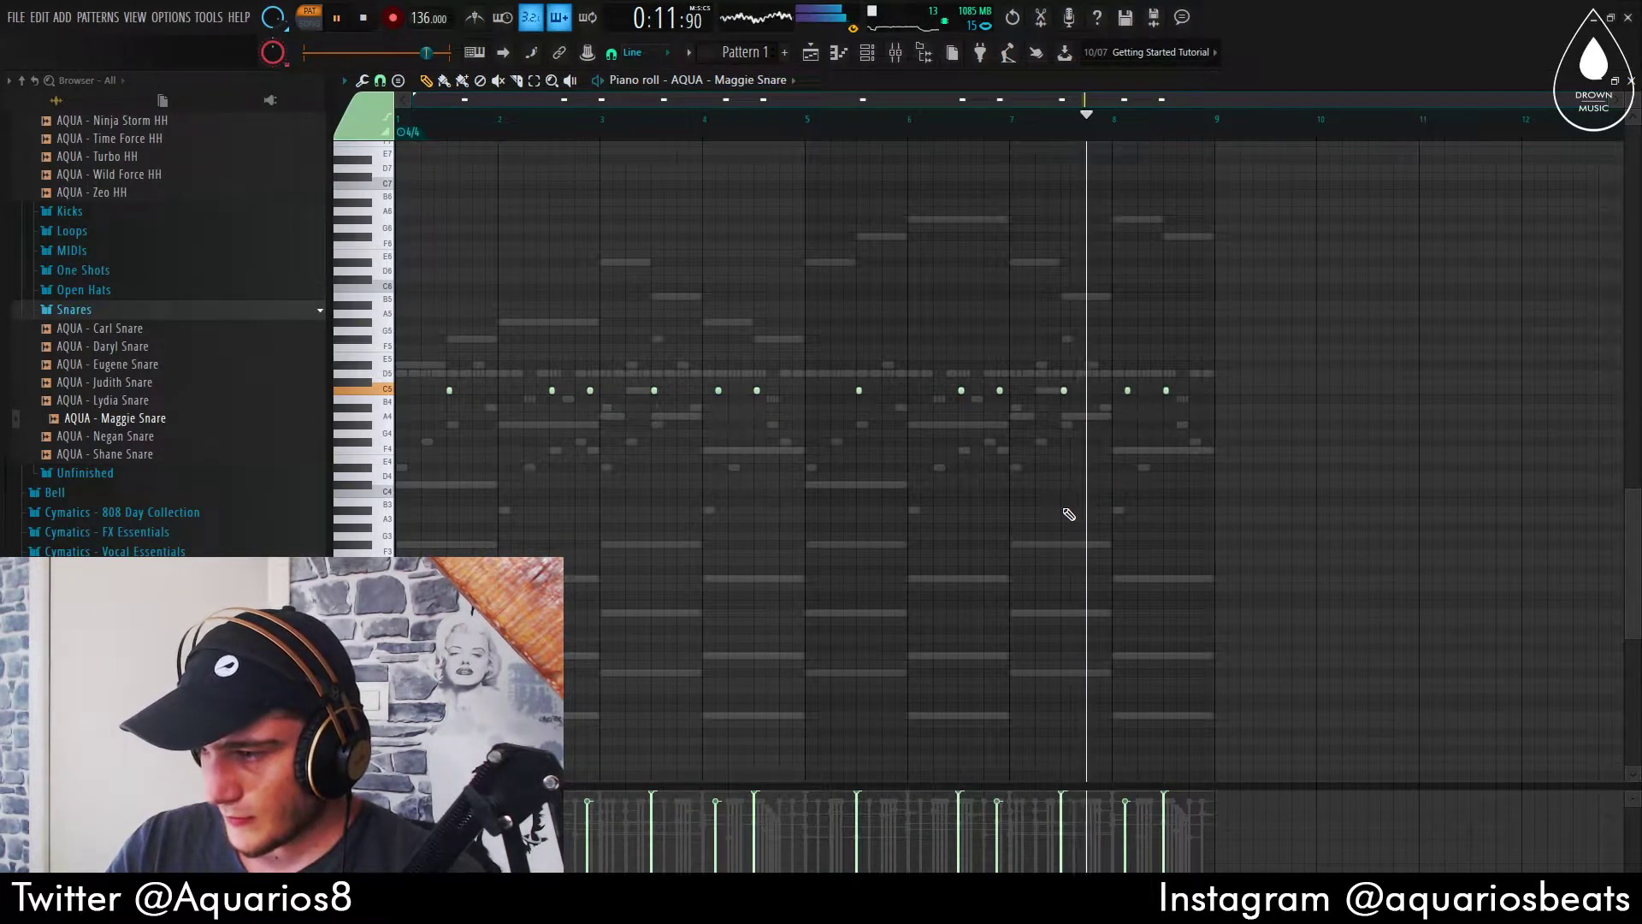
Open the Open Hats folder of the Aquarios Drumkit in the browser
key("ctrl+a")
left_click(973, 301, "ctrl")
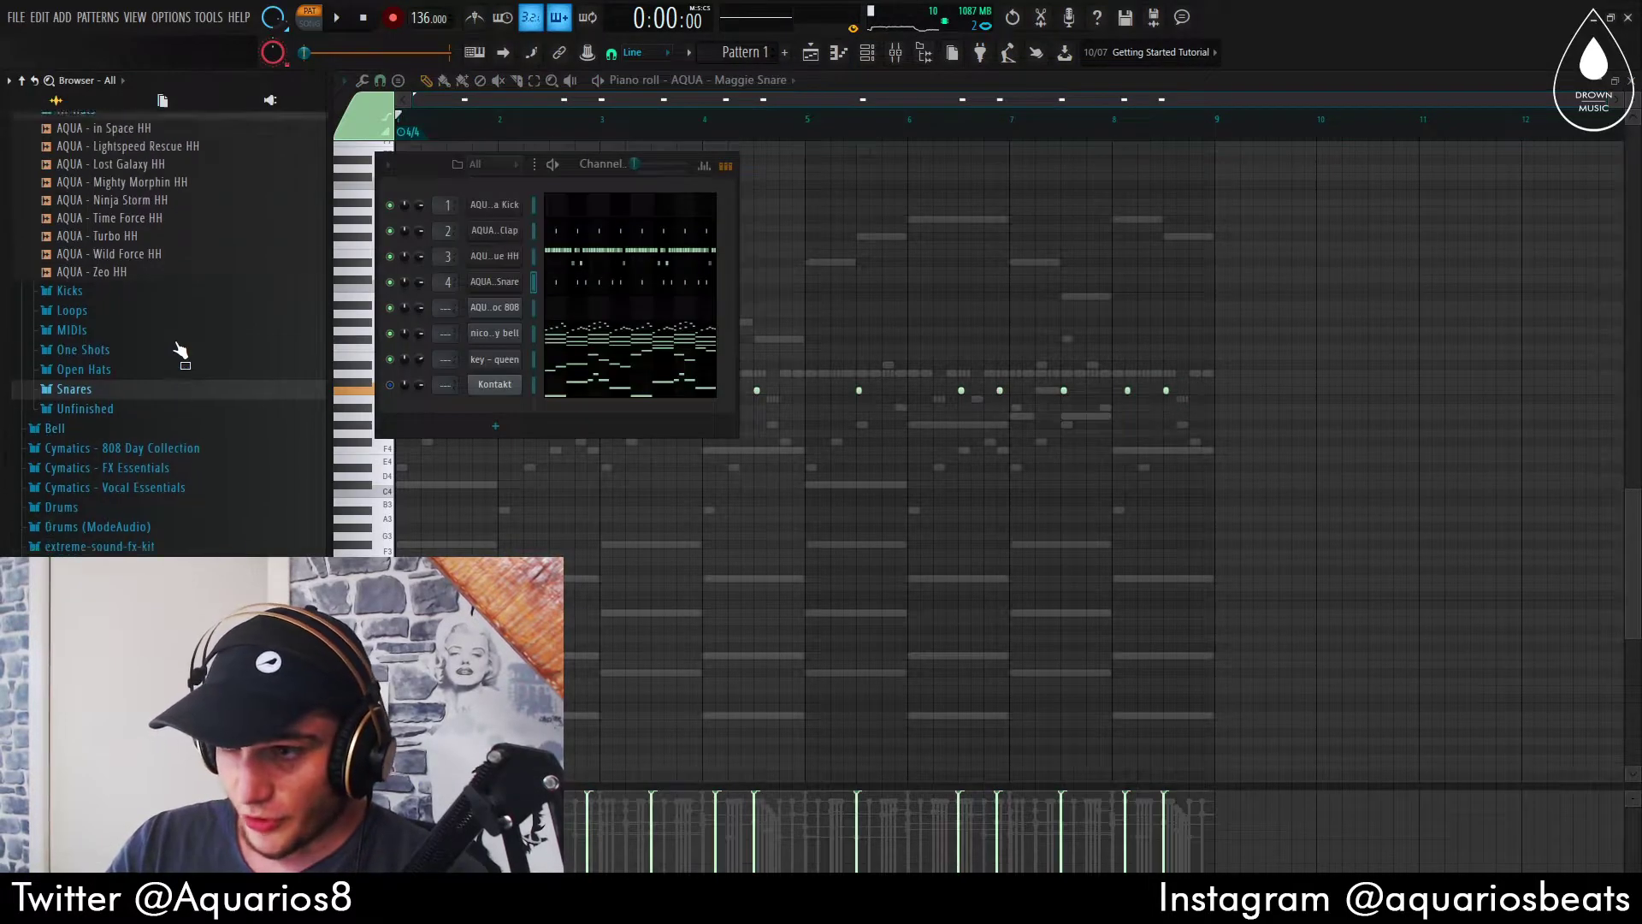
scroll(178, 349, "up", 1)
left_click(73, 394)
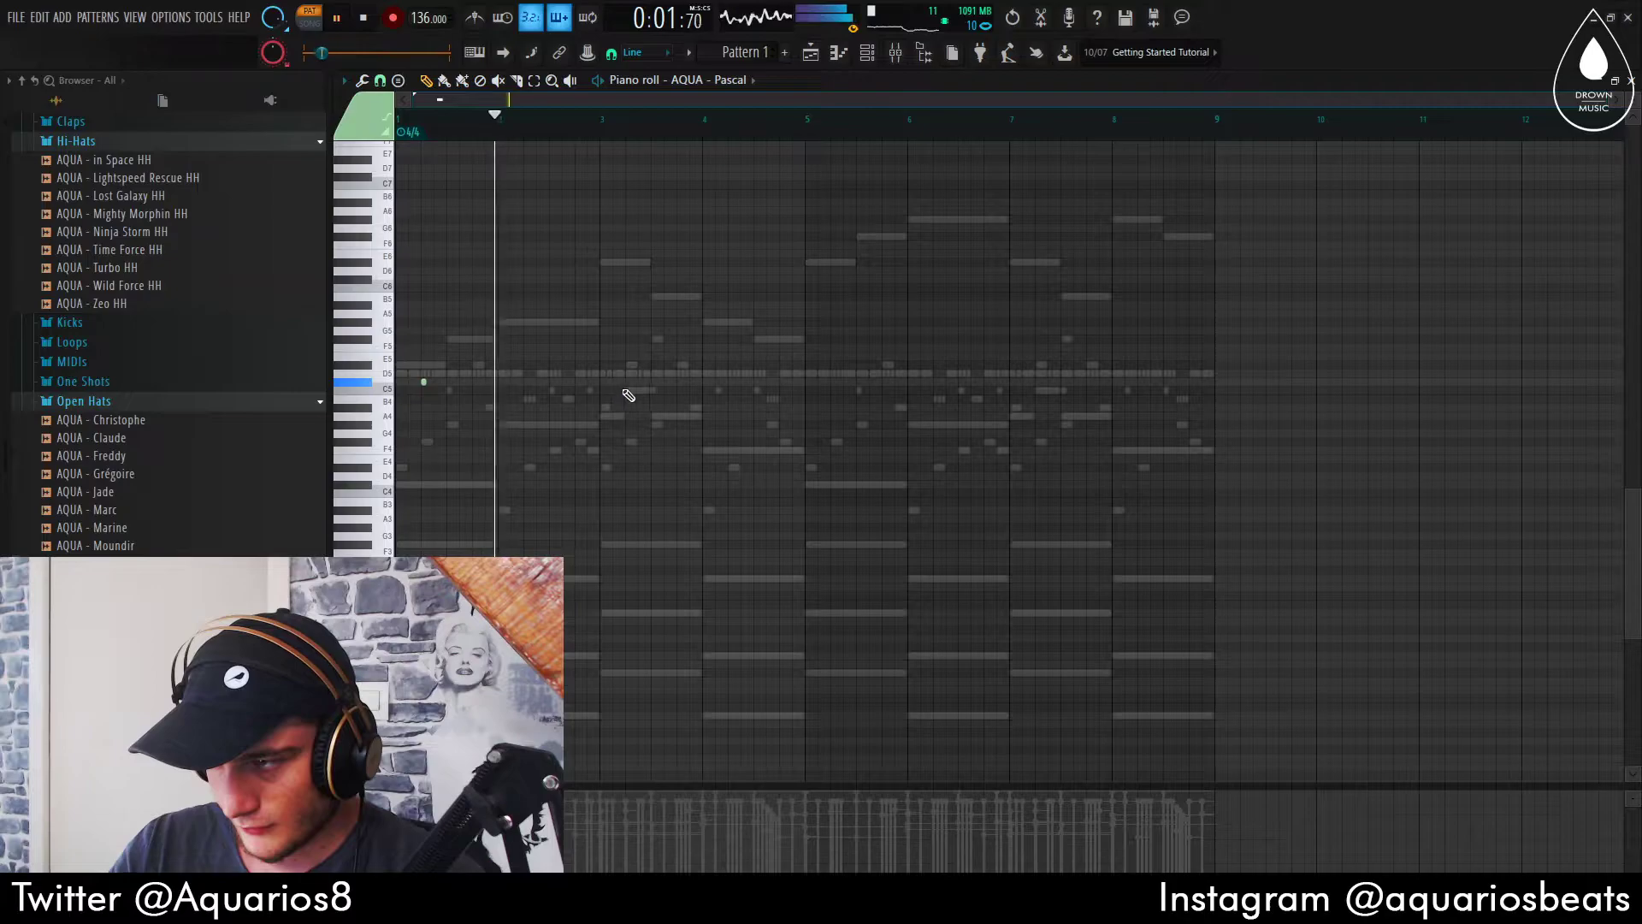
Repeat the AQUA - Pascal note every two bars through bar 7 and clear the selection
key("ctrl+a")
left_click_drag(627, 382, 1038, 373)
left_click(1012, 407, "ctrl")
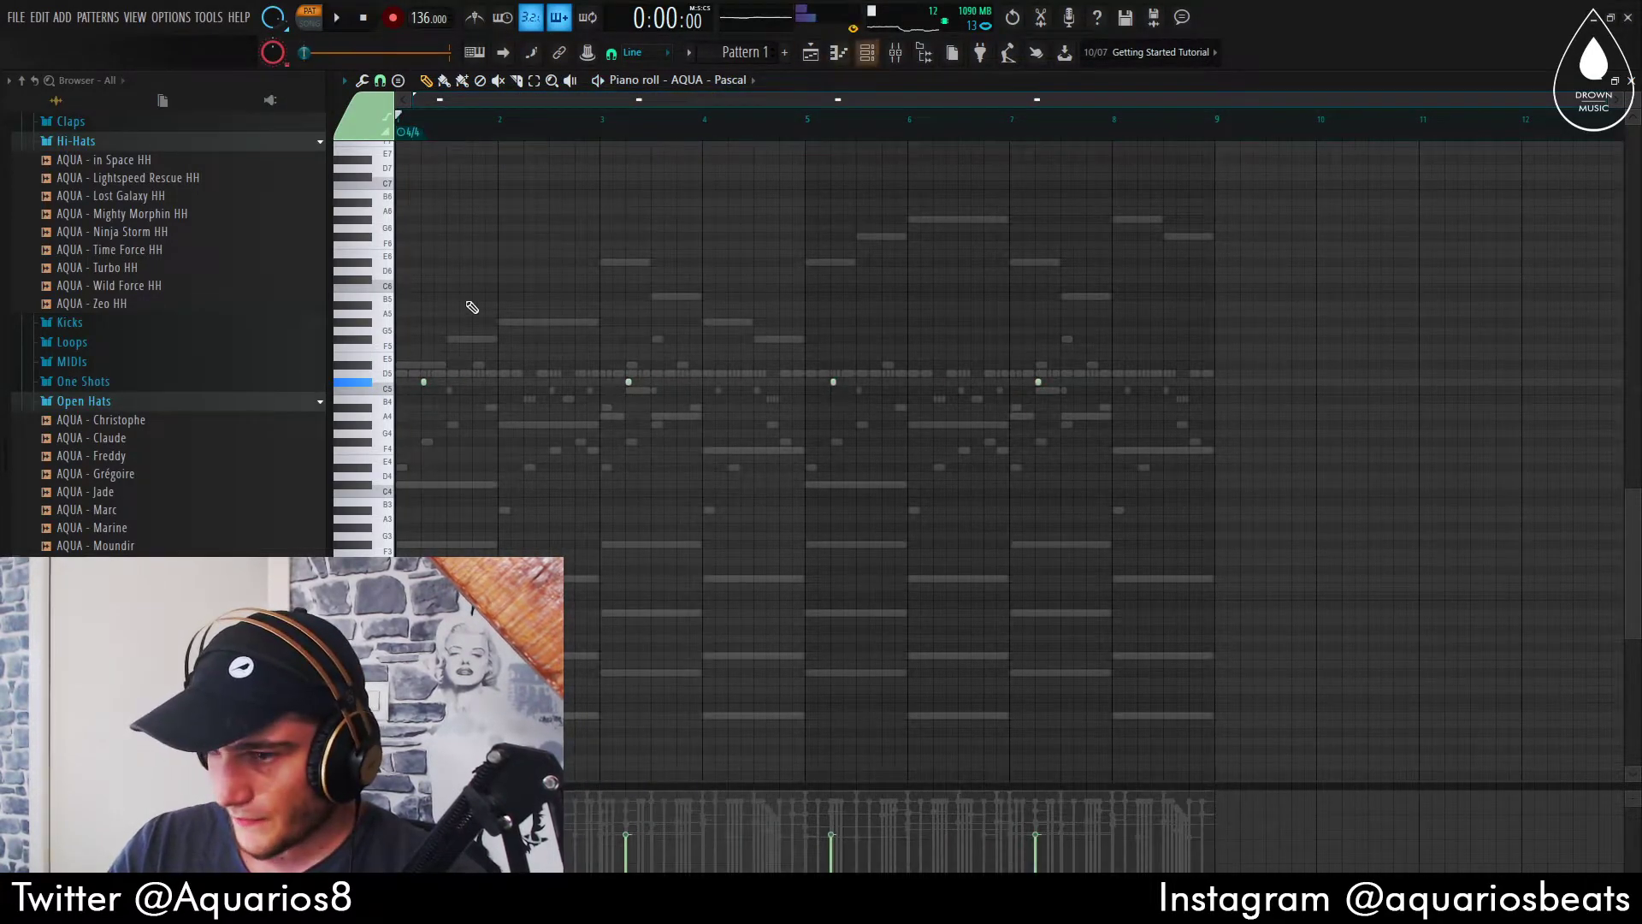
Place AQUA - Jade hits at the start of bars 1, 3, 5 and 7, and play the pattern
key("F6")
key("space")
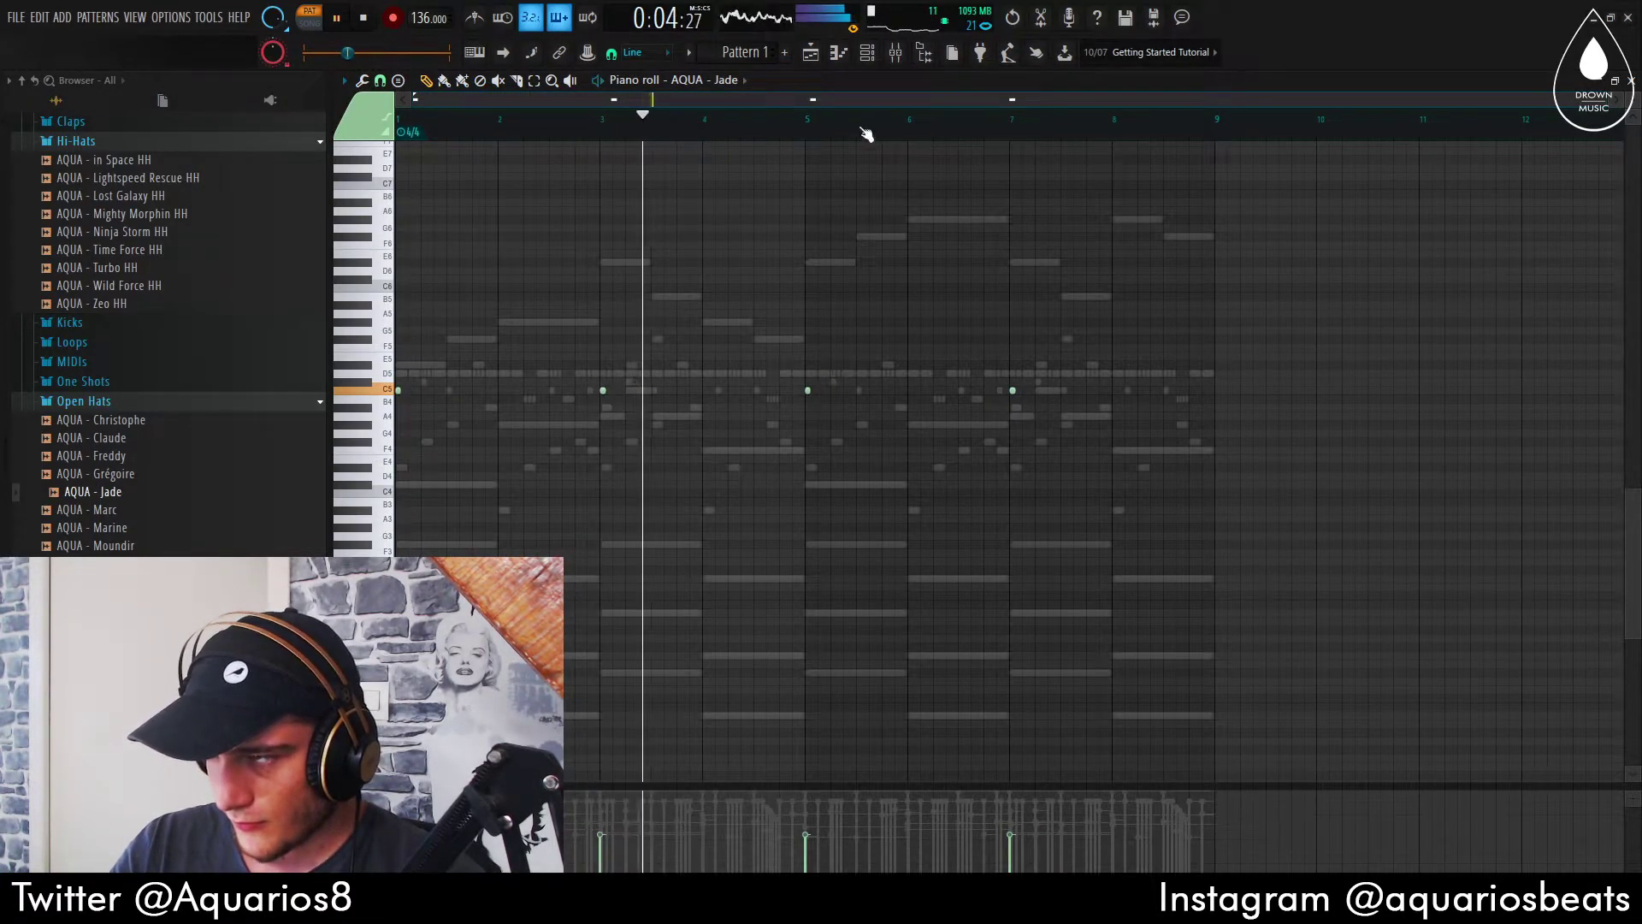
left_click(871, 60)
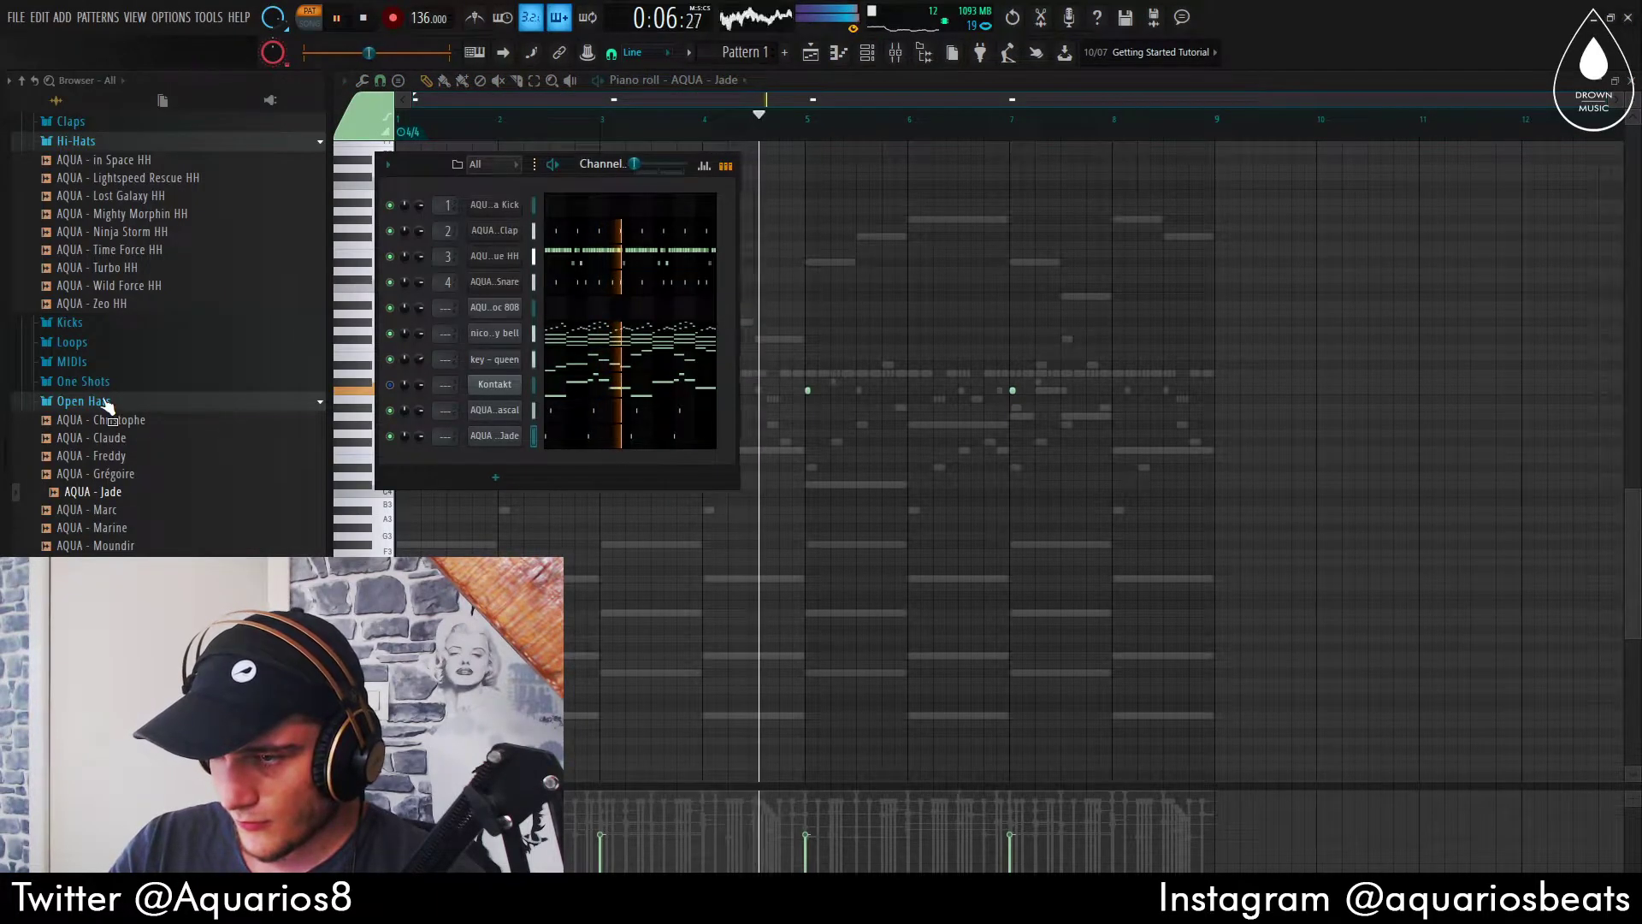
key("space")
Browse to the Aquarios Drumkit 808s folder and swap the 808 channel's sample for AQUA - 8OAT 808
scroll(111, 434, "up", 3)
scroll(109, 435, "down", 4)
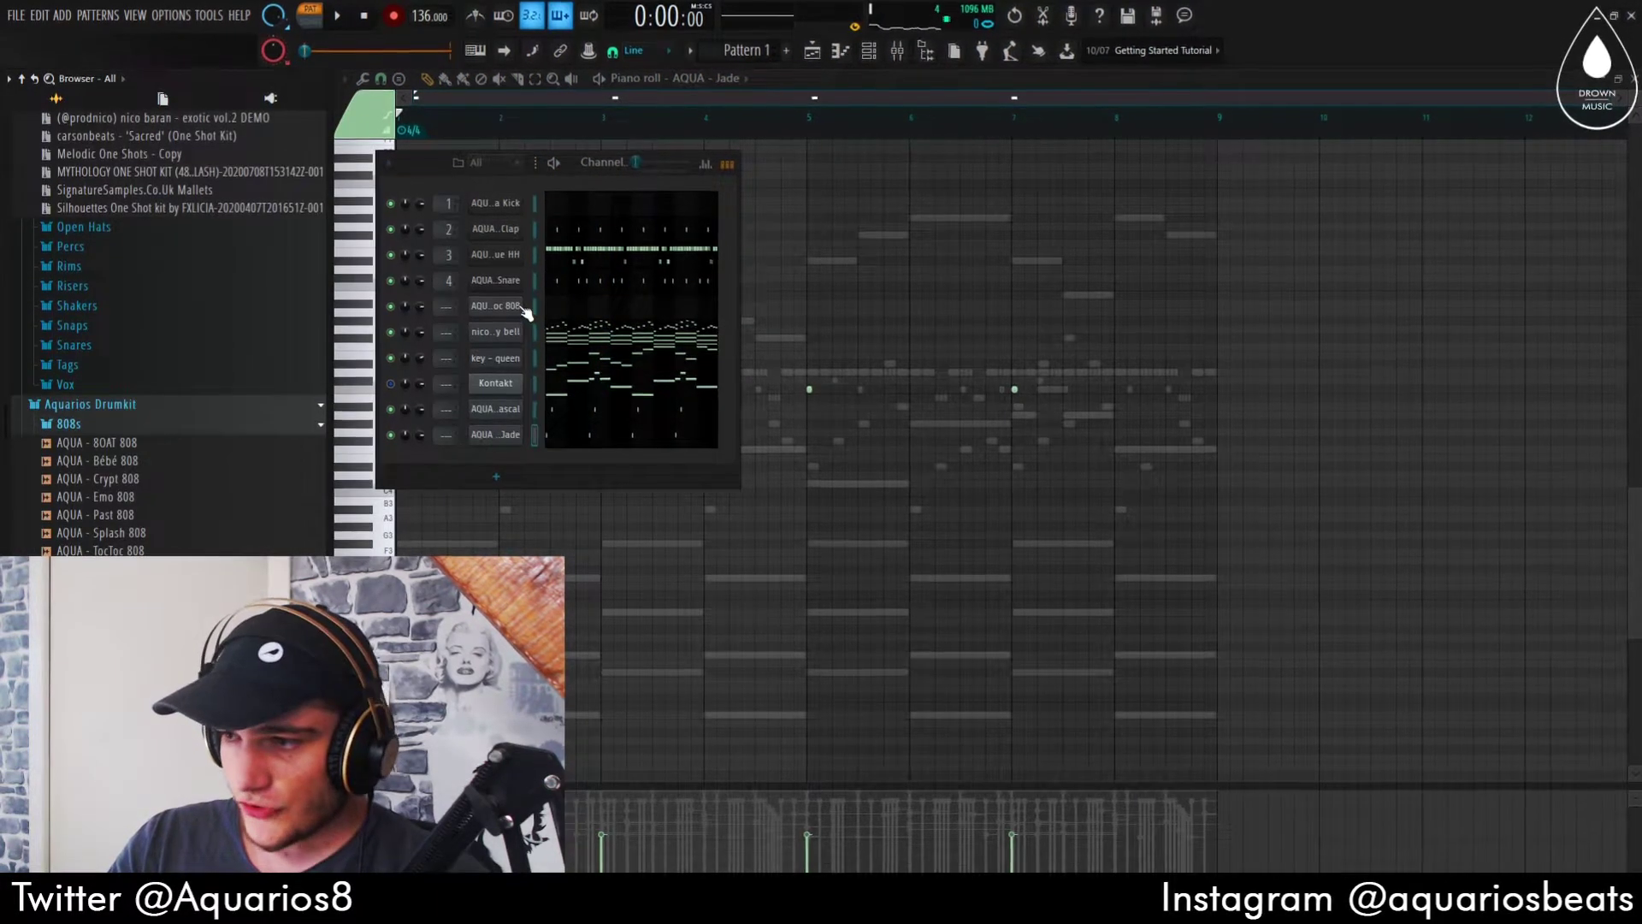
left_click(516, 308)
left_click(907, 247)
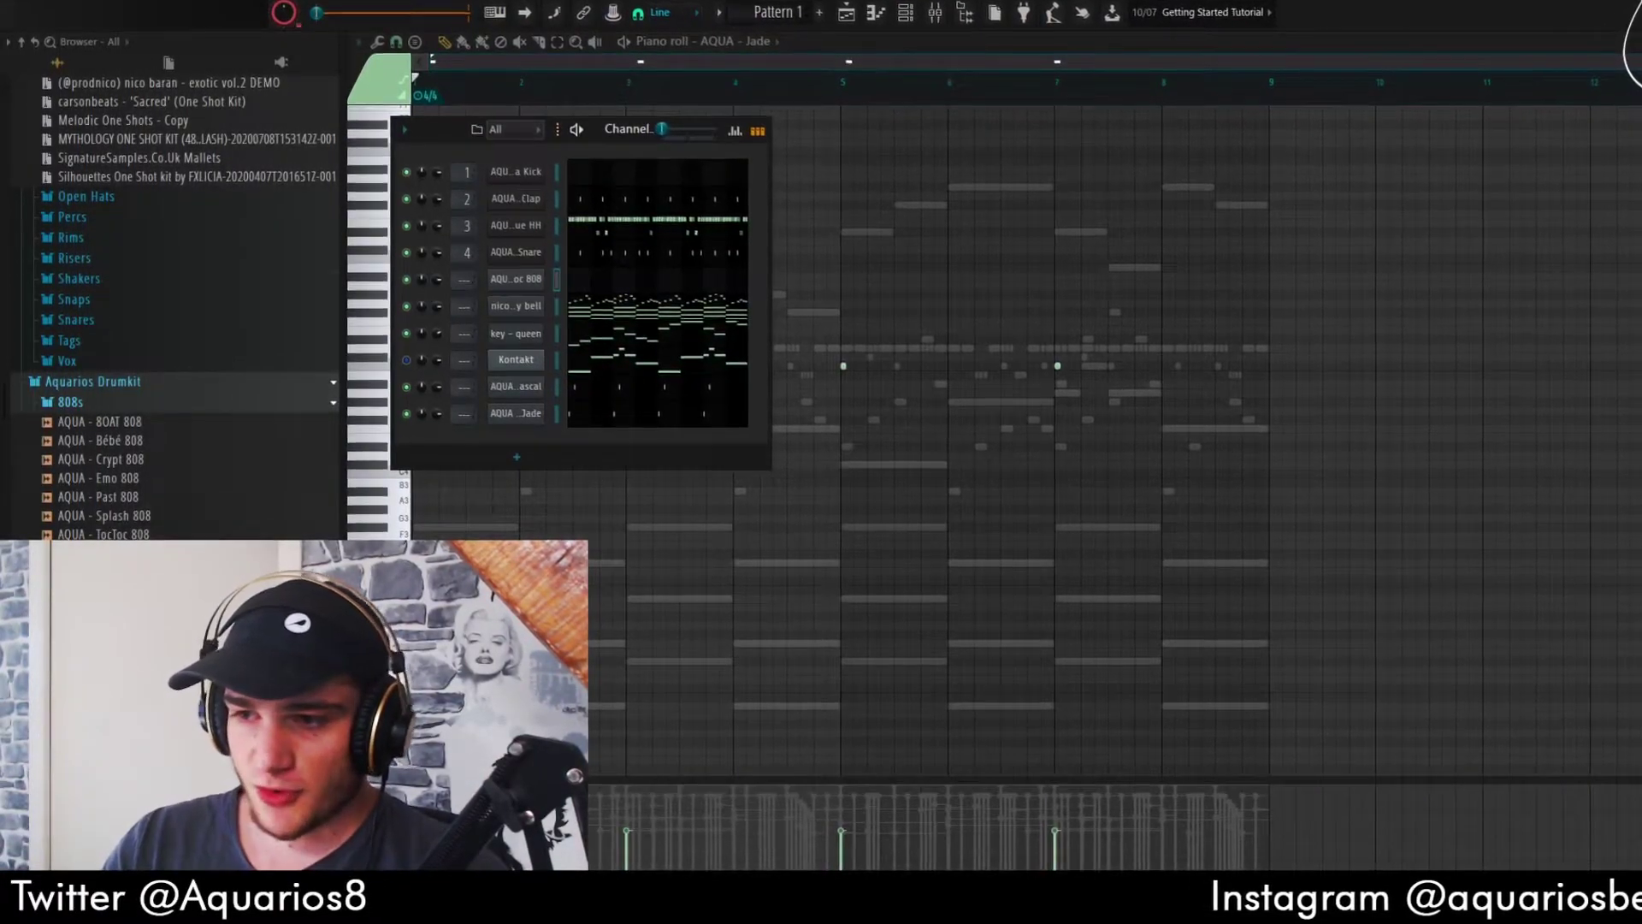
scroll(118, 398, "down", 3)
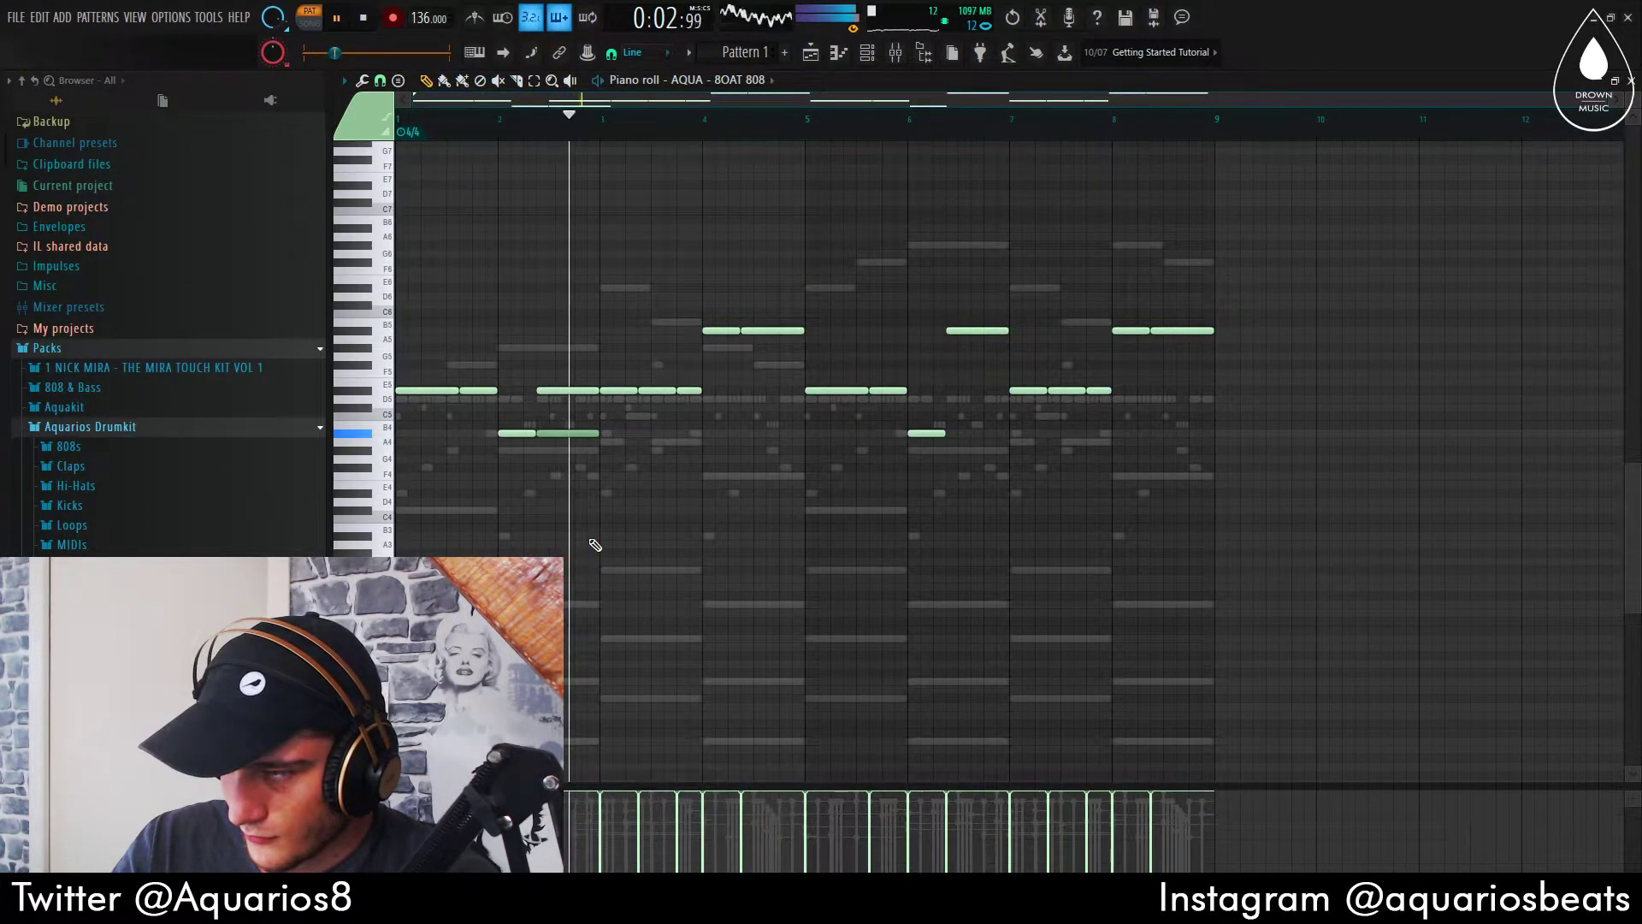
Replace the AQUA - 8OAT 808 notes in bars 5 to 8 with a copy of bars 1 to 4
left_click_drag(1363, 534, 844, 264)
key("ctrl+b")
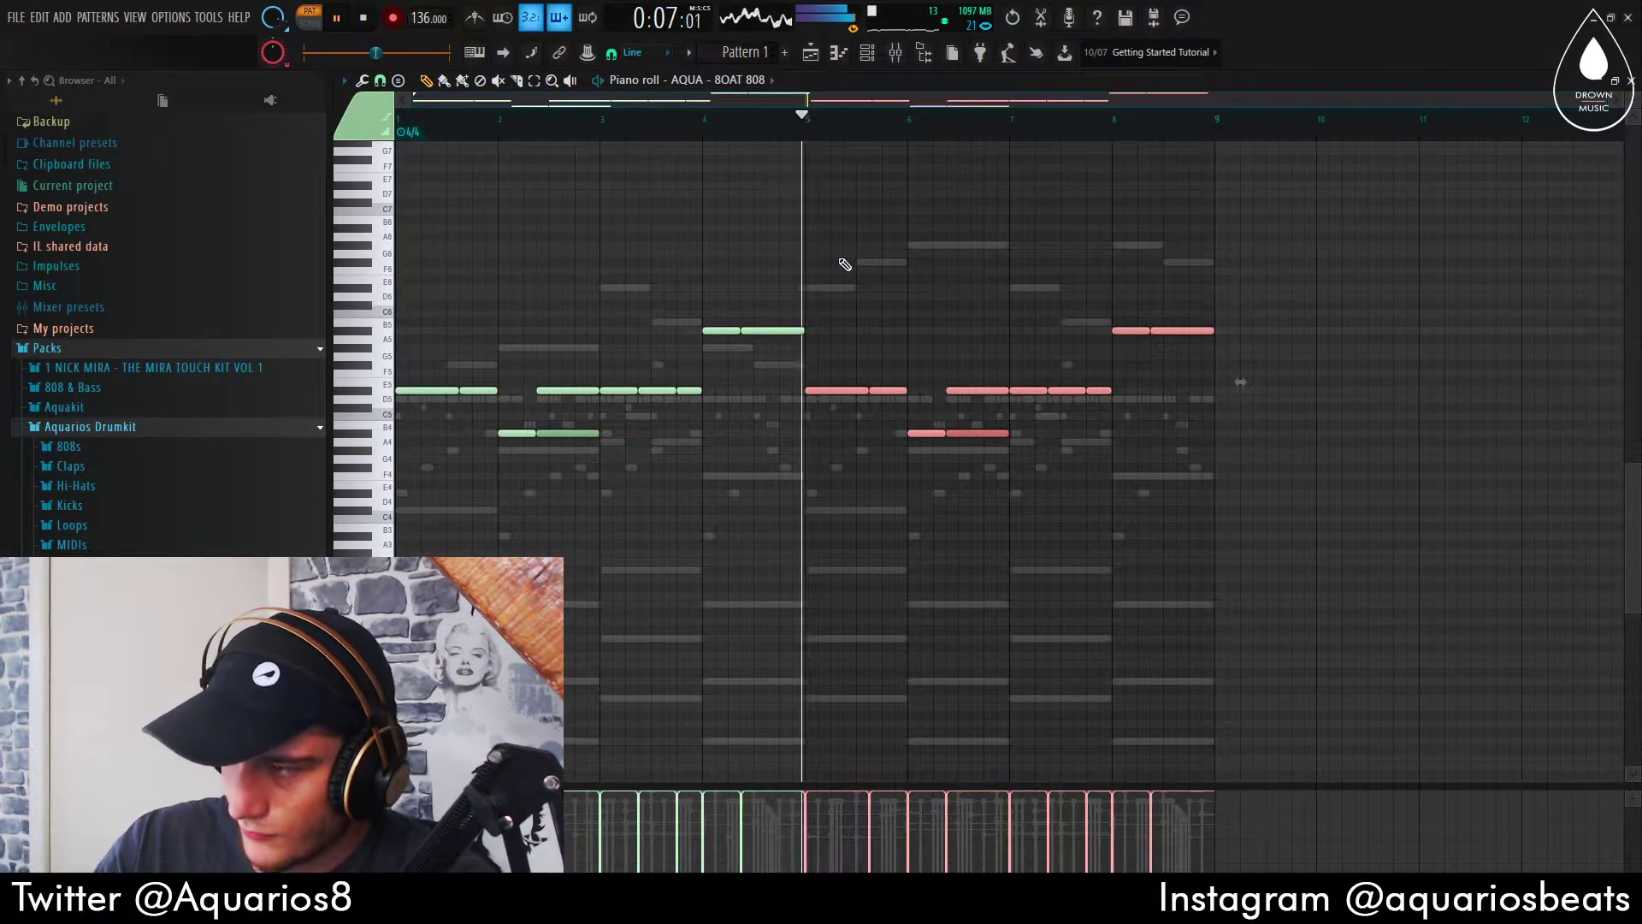
key("ctrl+d")
Try raising all the AQUA - 8OAT 808 notes by an octave, and undo it
key("ctrl+Up")
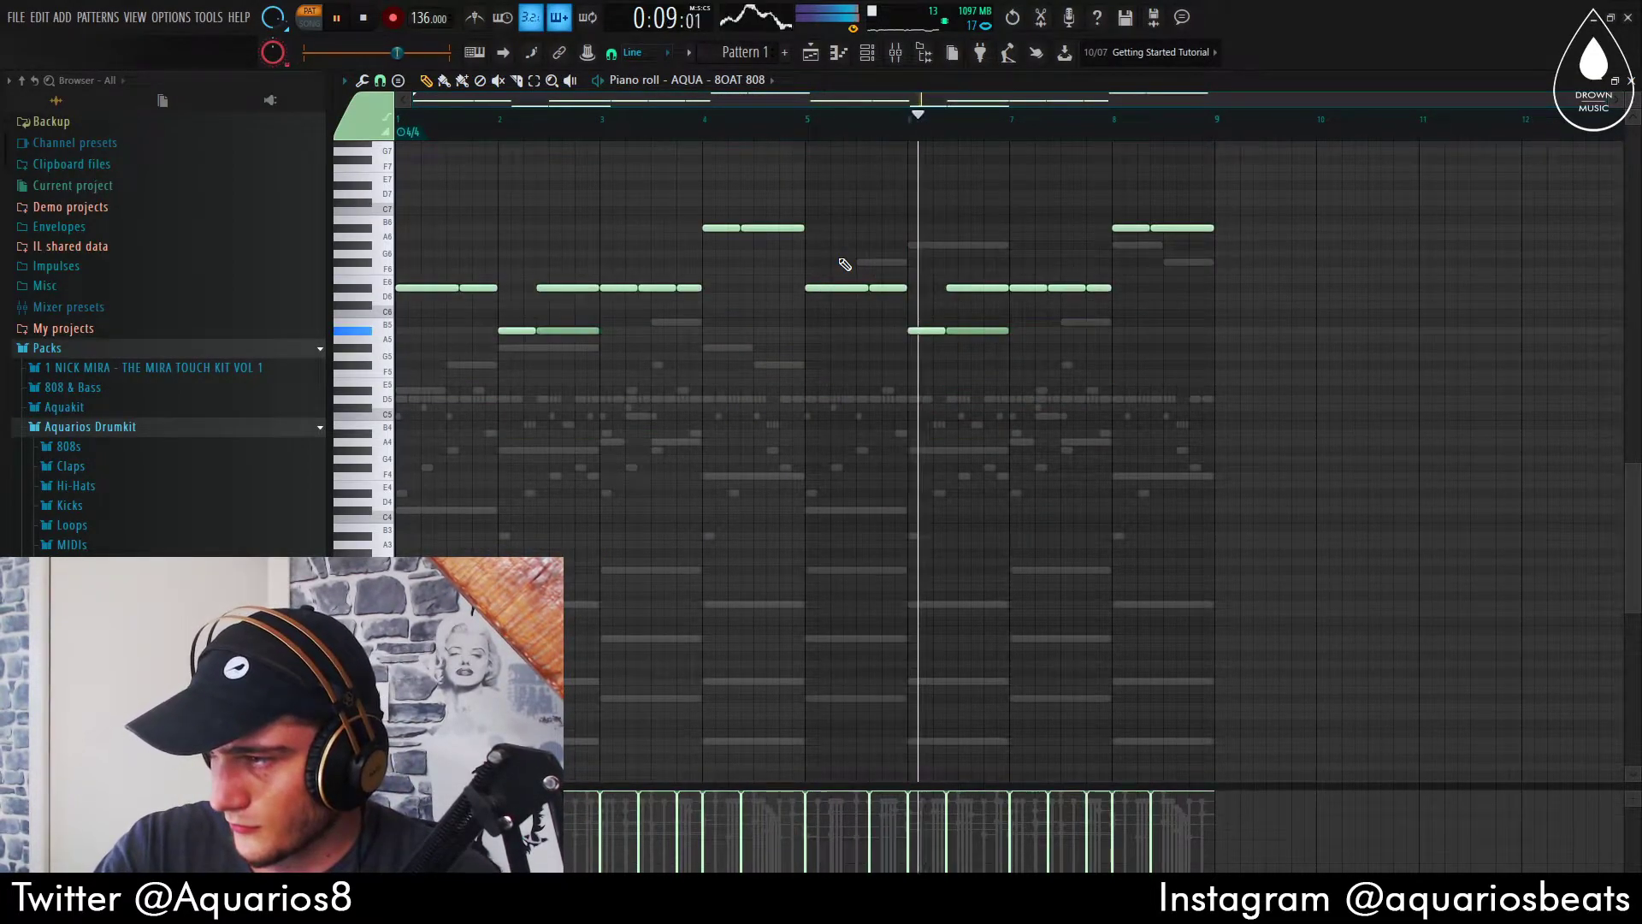
key("ctrl+z")
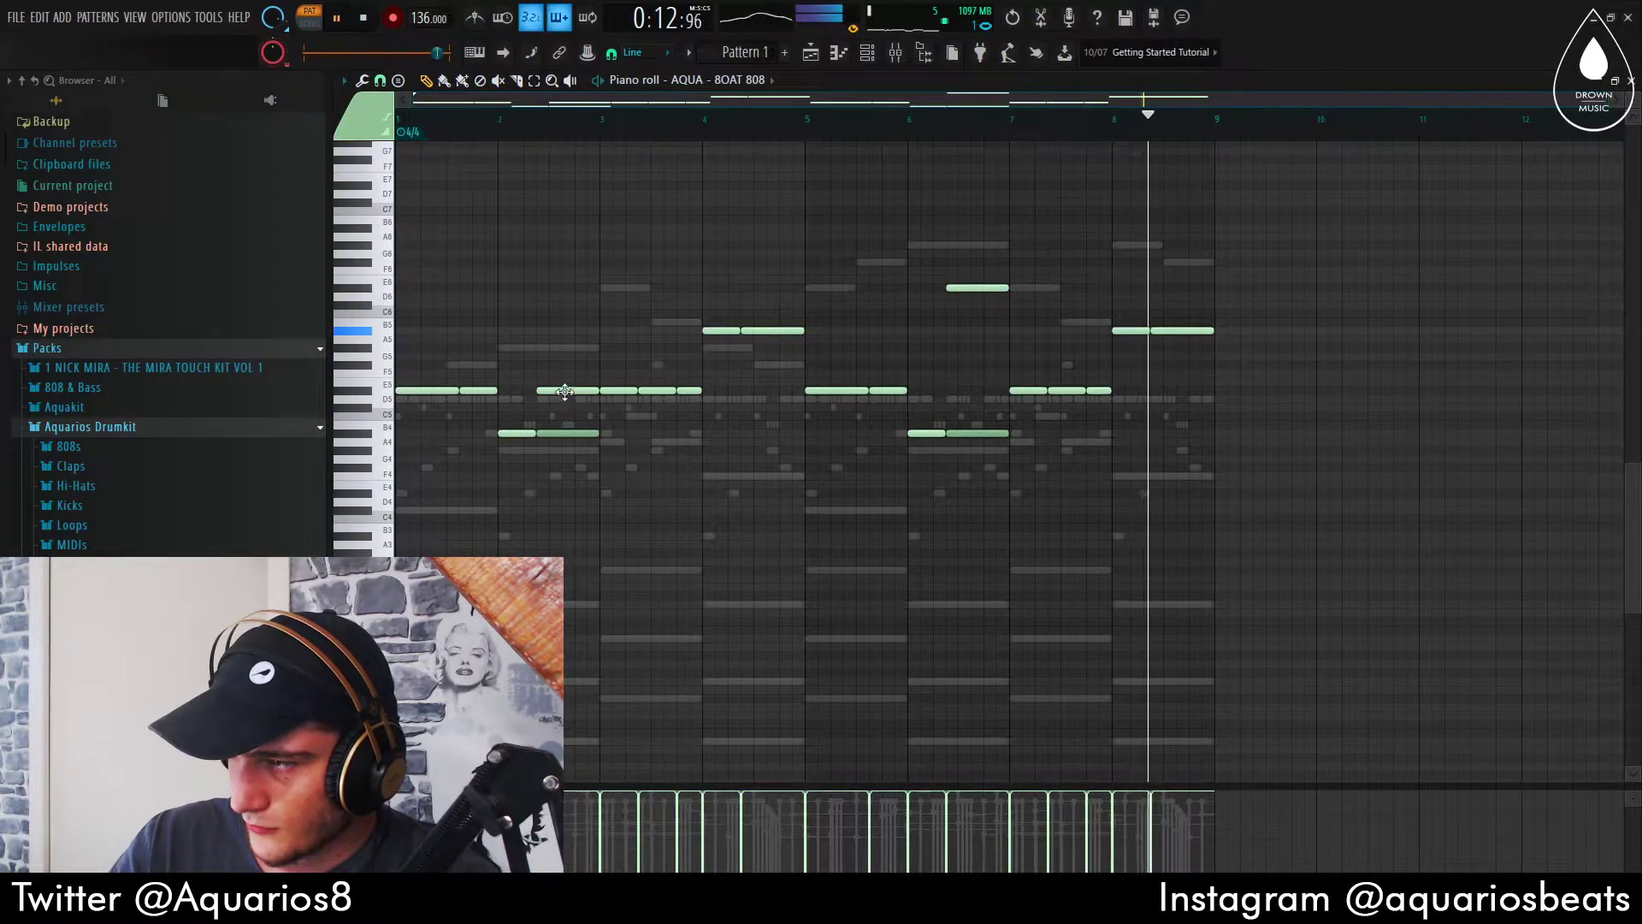
Stop playback, fill the AQUA - Nutella Kick piano roll with the 808 rhythm on C5, and discard the note lengths
key("space")
key("F6")
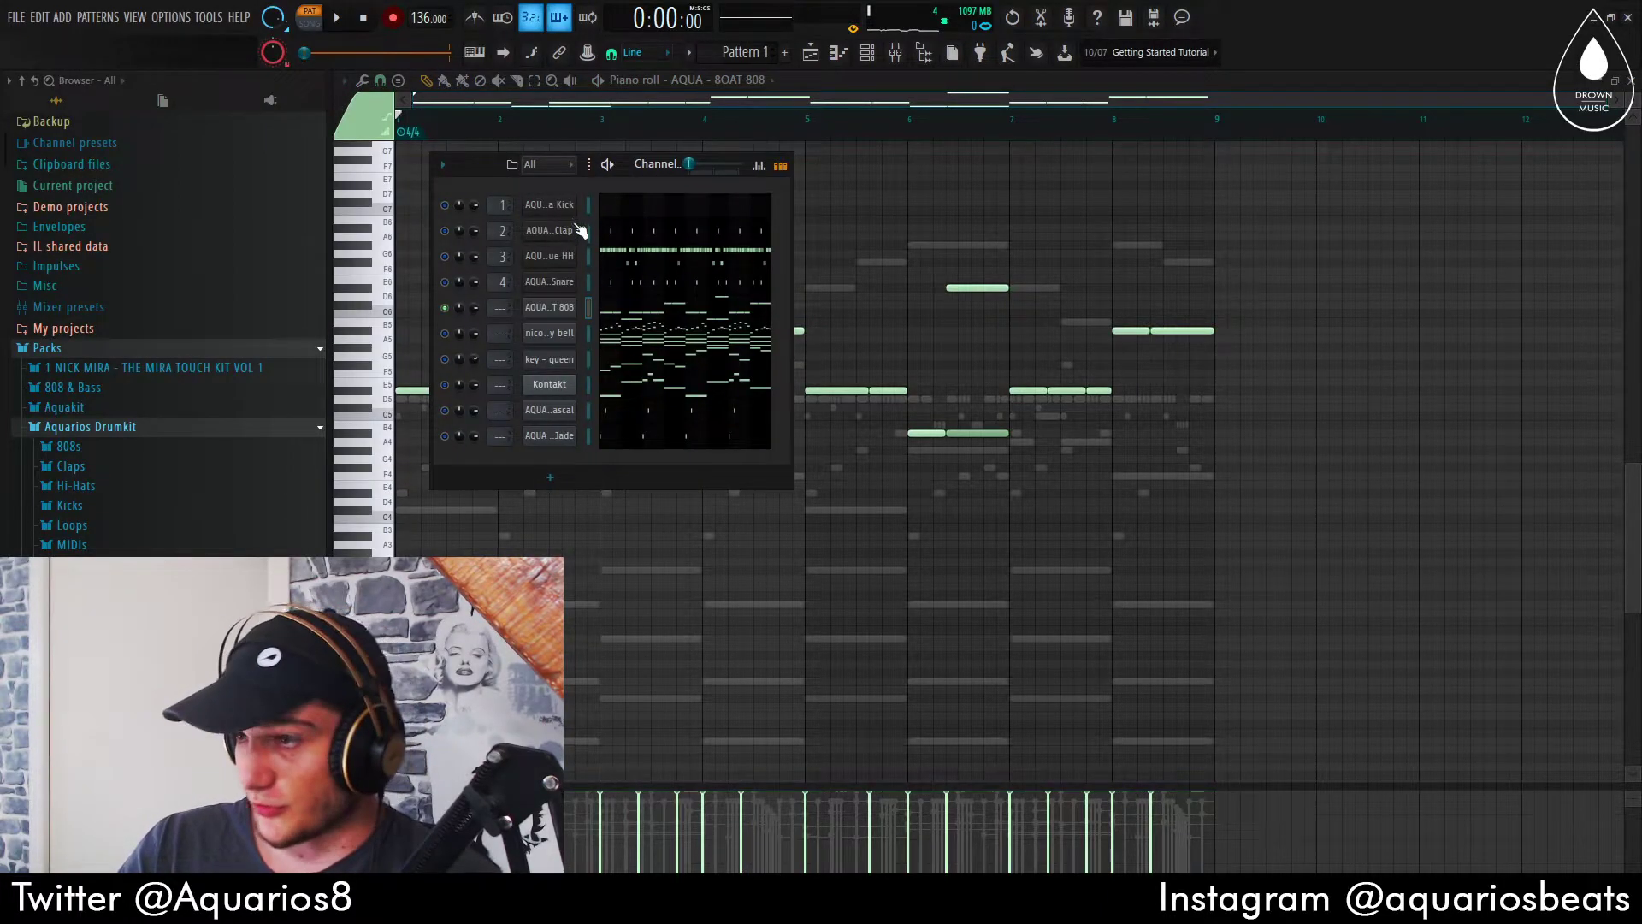
left_click(616, 204)
key("shift+d")
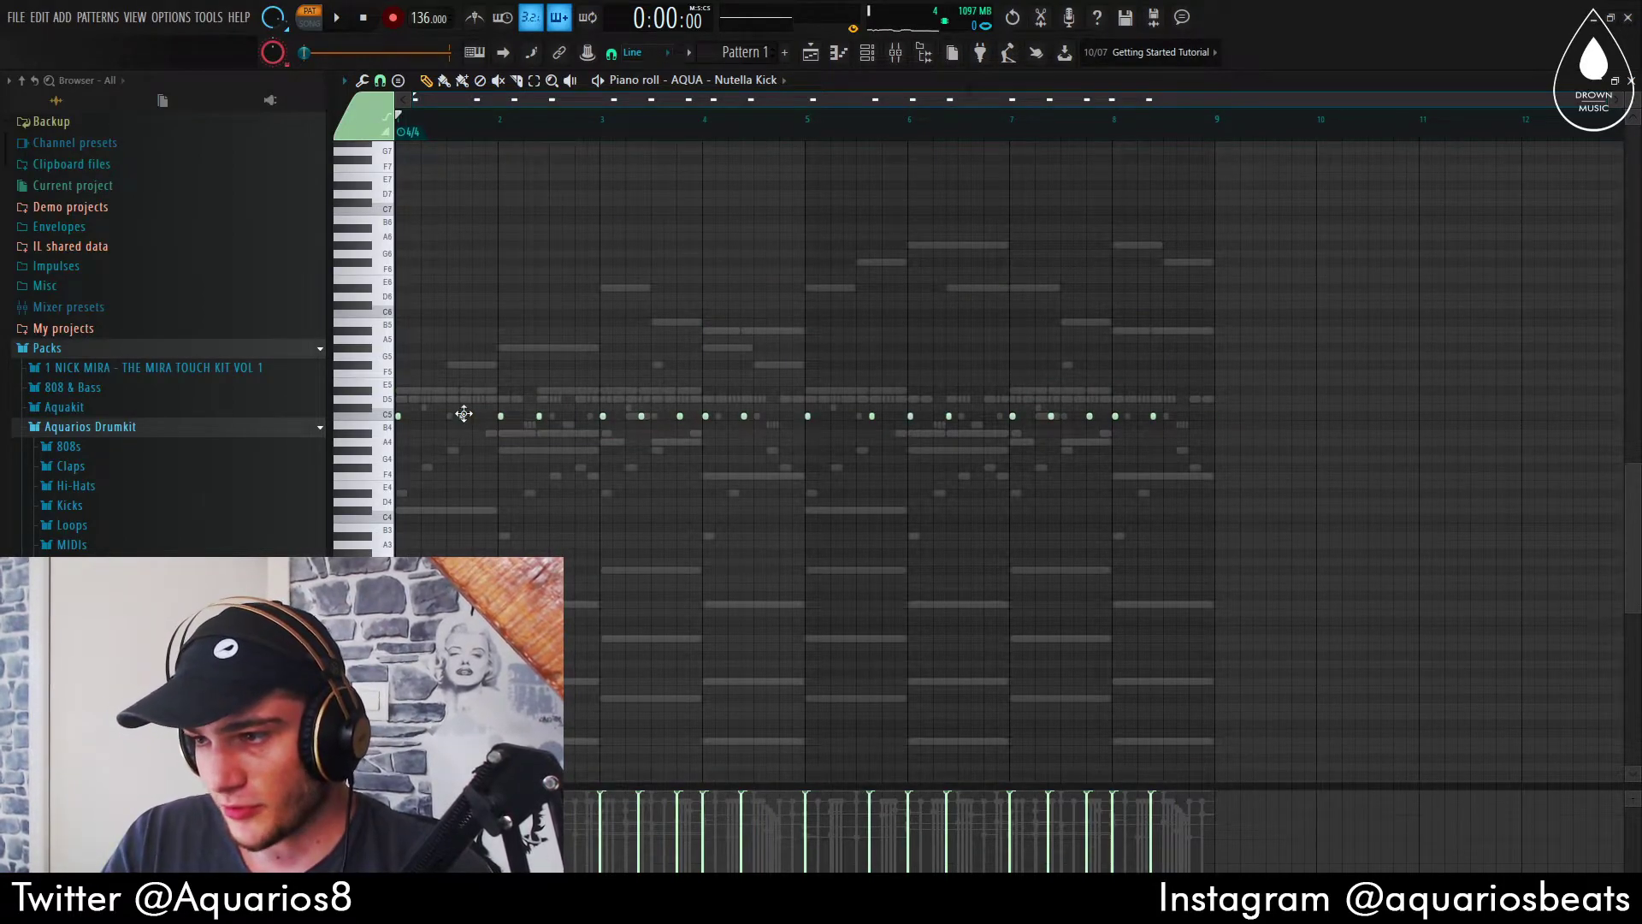
Replace the AQUA - Nutella Kick notes in bars 5 to 8 with a copy of bars 1 to 4
key("Delete")
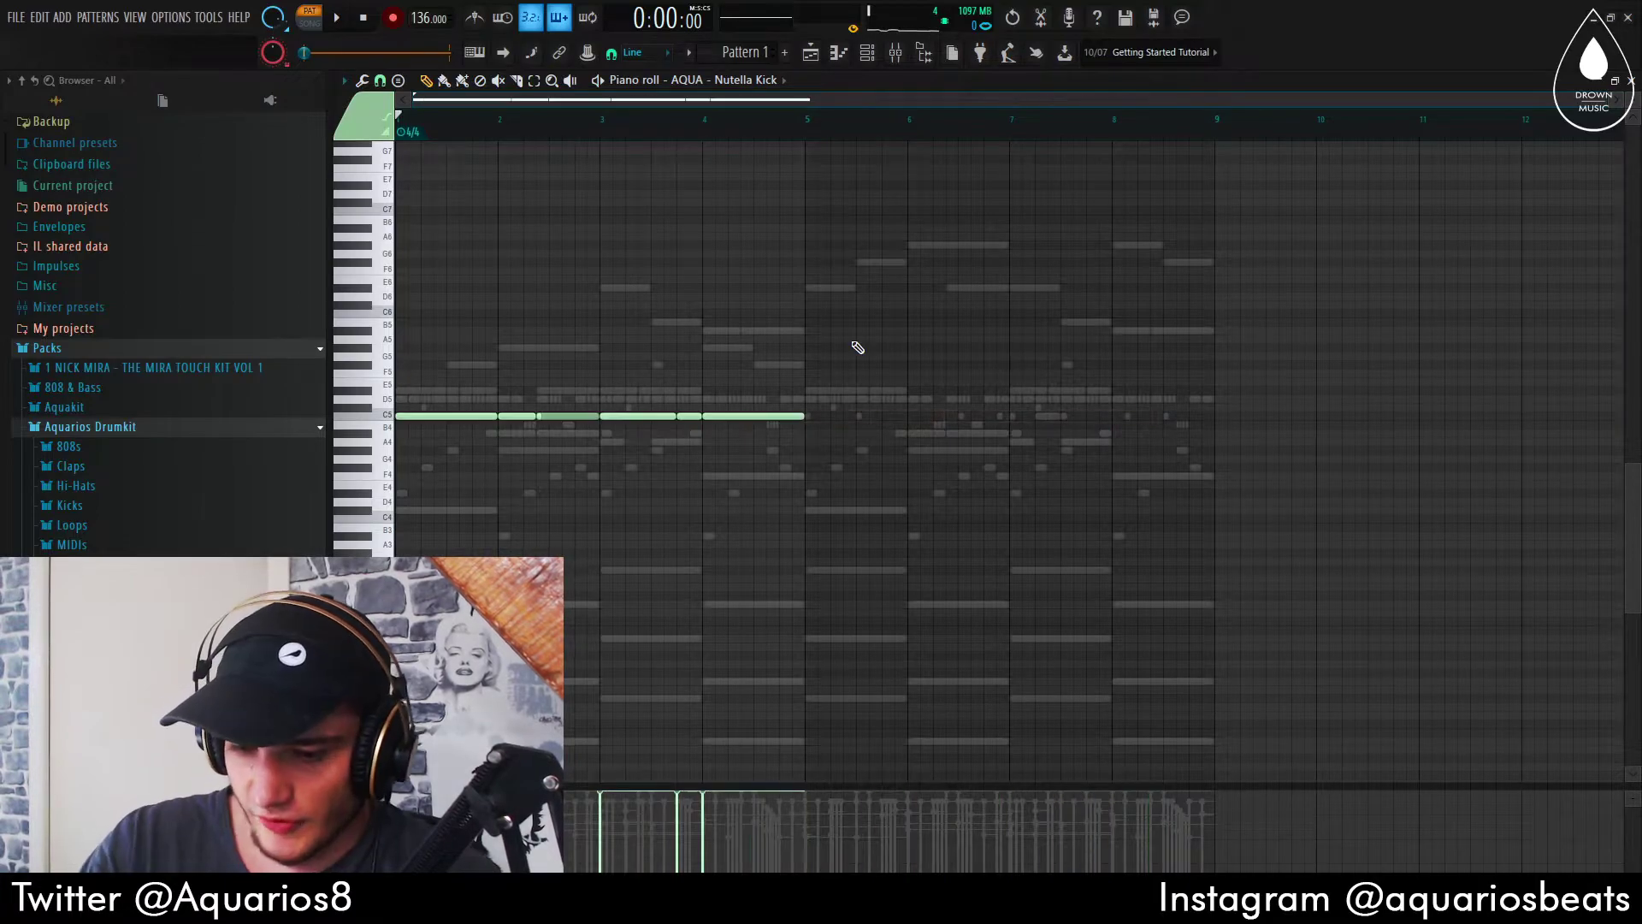
key("ctrl+b")
key("ctrl+d")
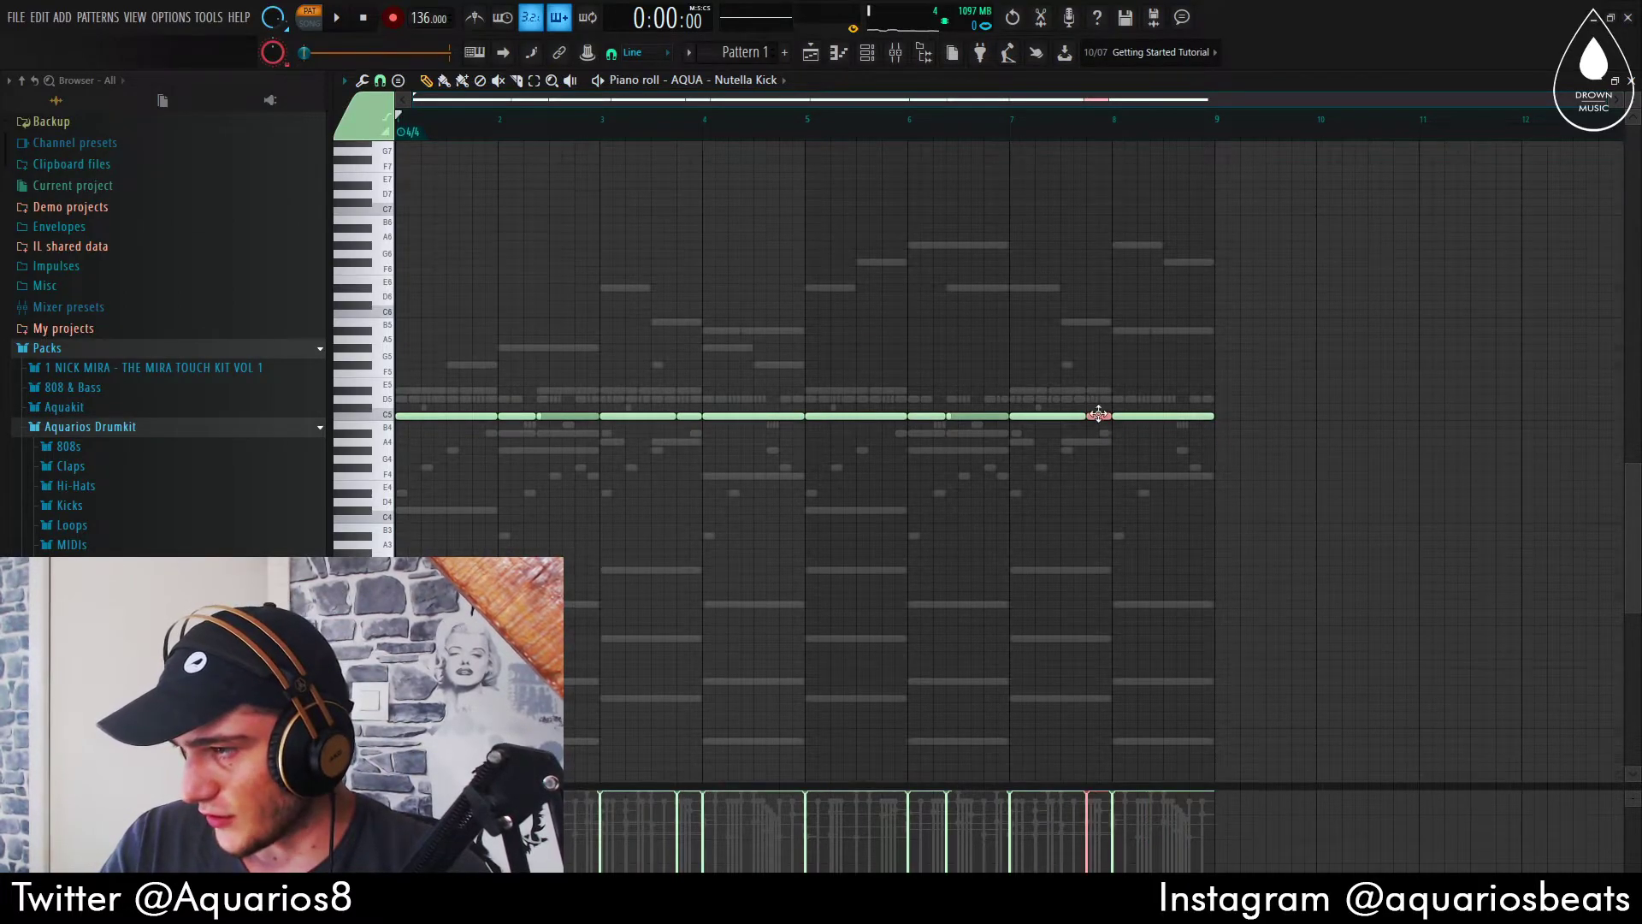
Chop the last AQUA - Nutella Kick note of bar 7 into a short roll and ramp its velocities upward
key("ctrl+u")
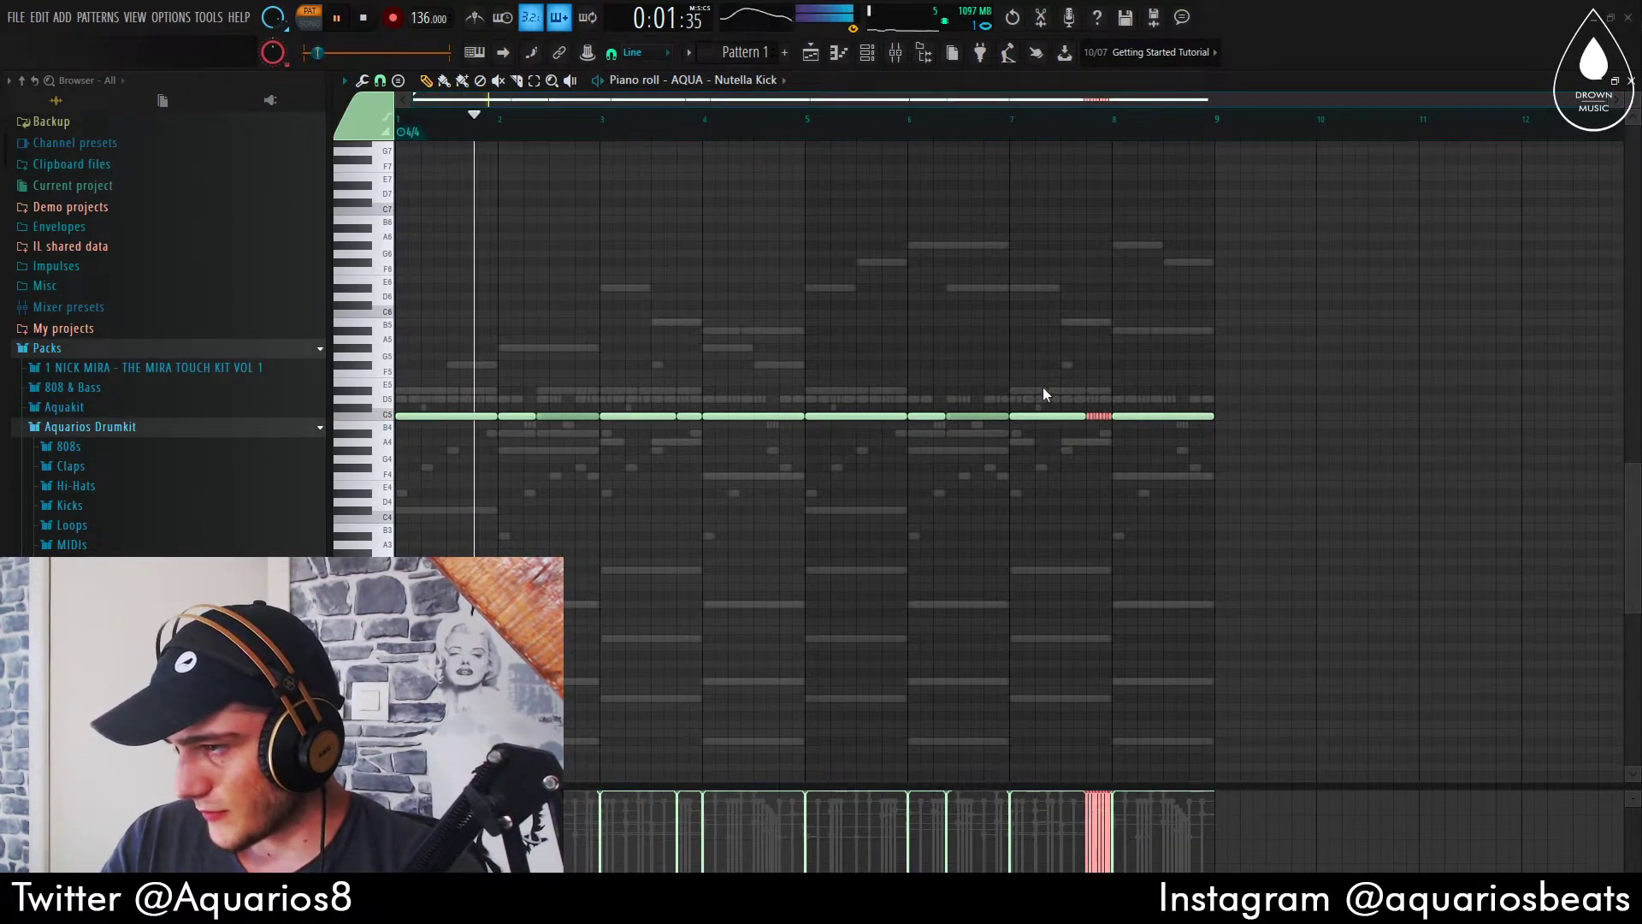
key("ctrl+z")
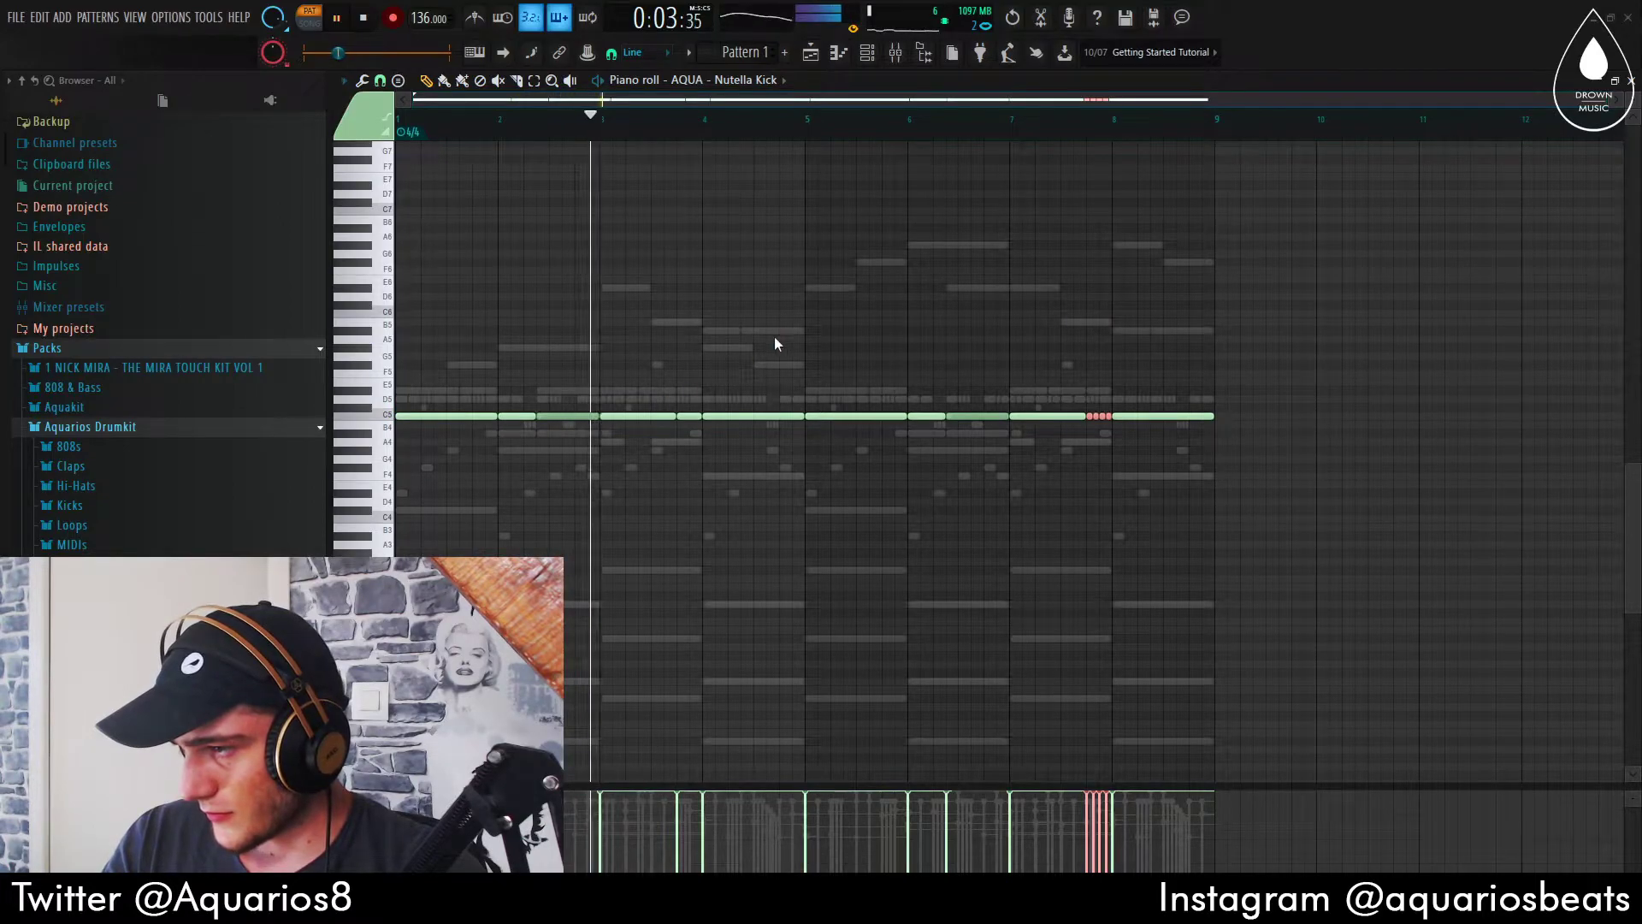
key("ctrl+u")
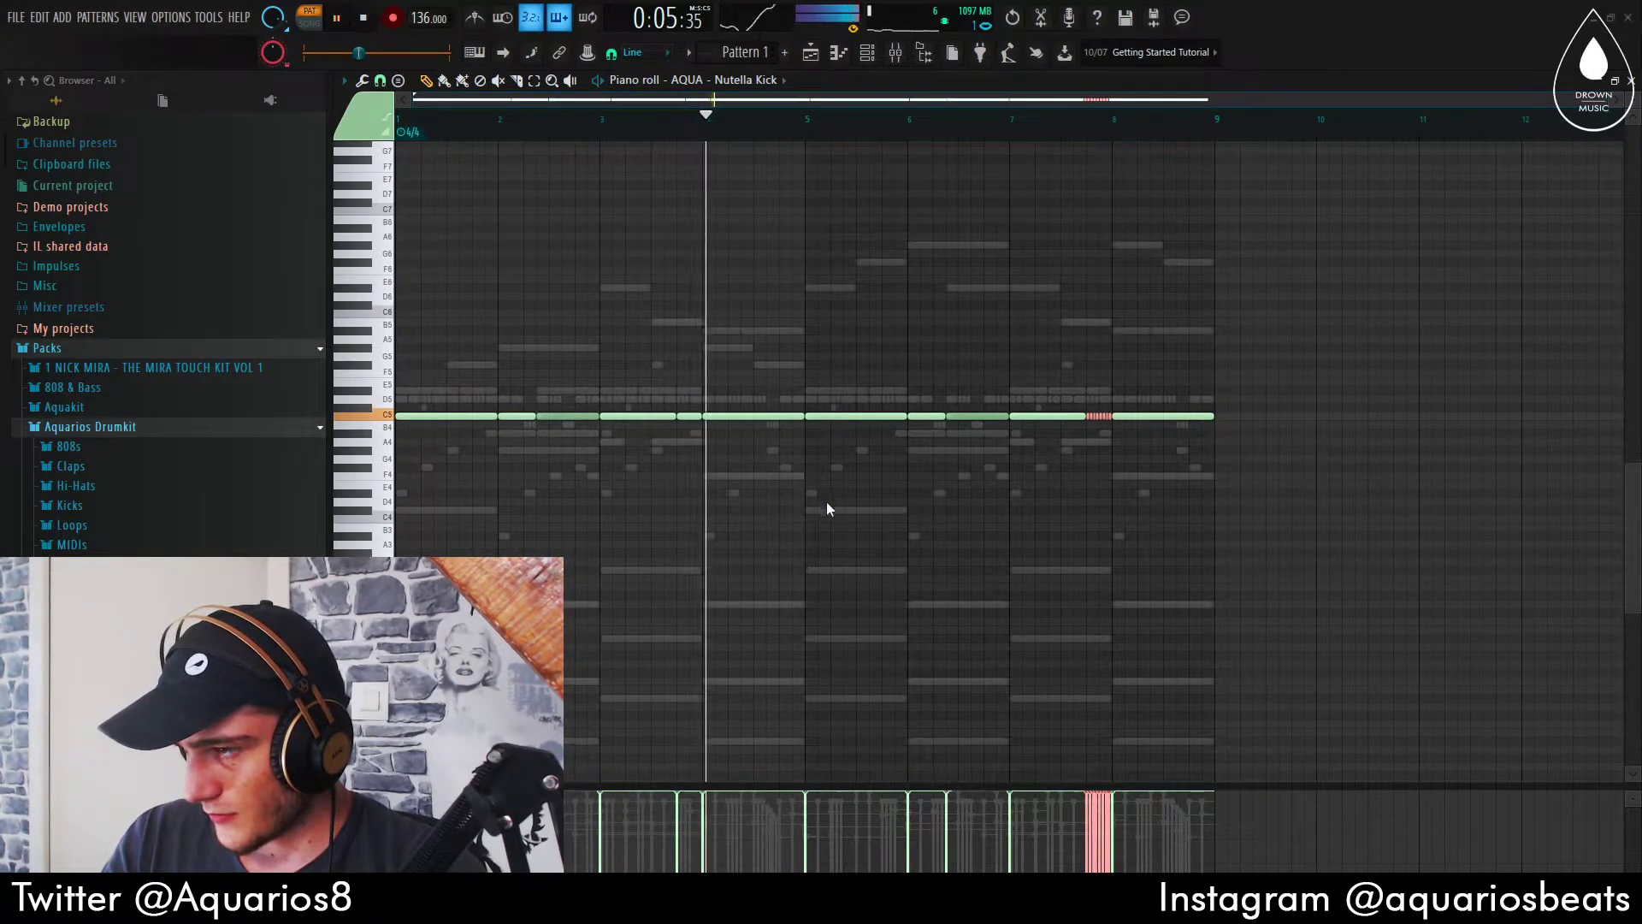
key("ctrl+z")
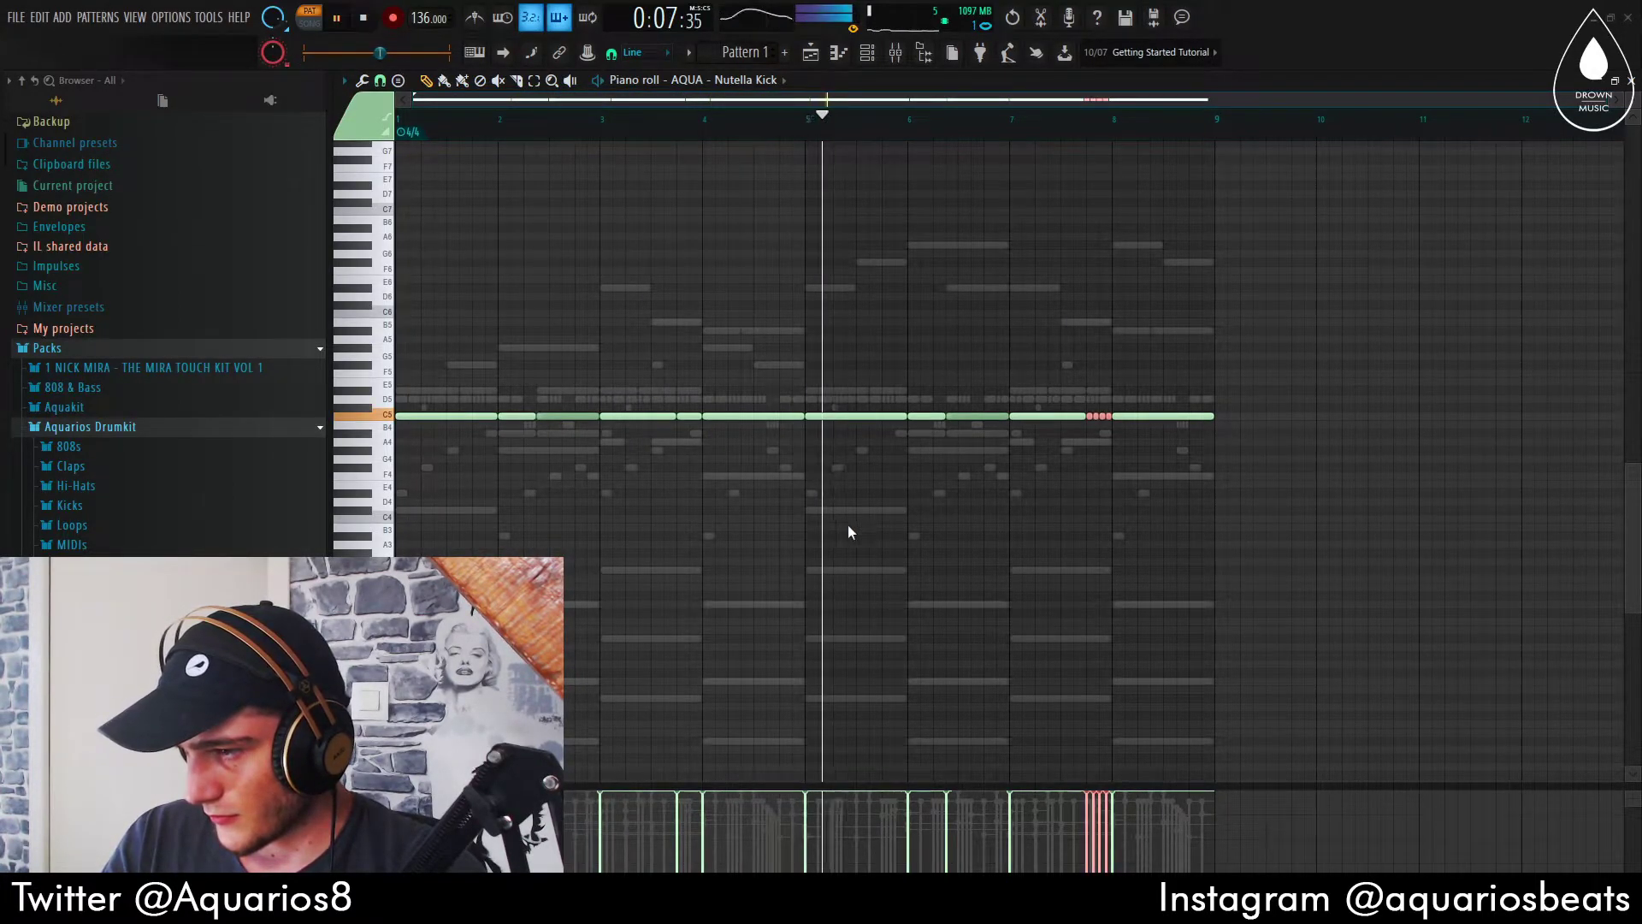
left_click_drag(1087, 829, 1113, 750)
key("space")
key("F6")
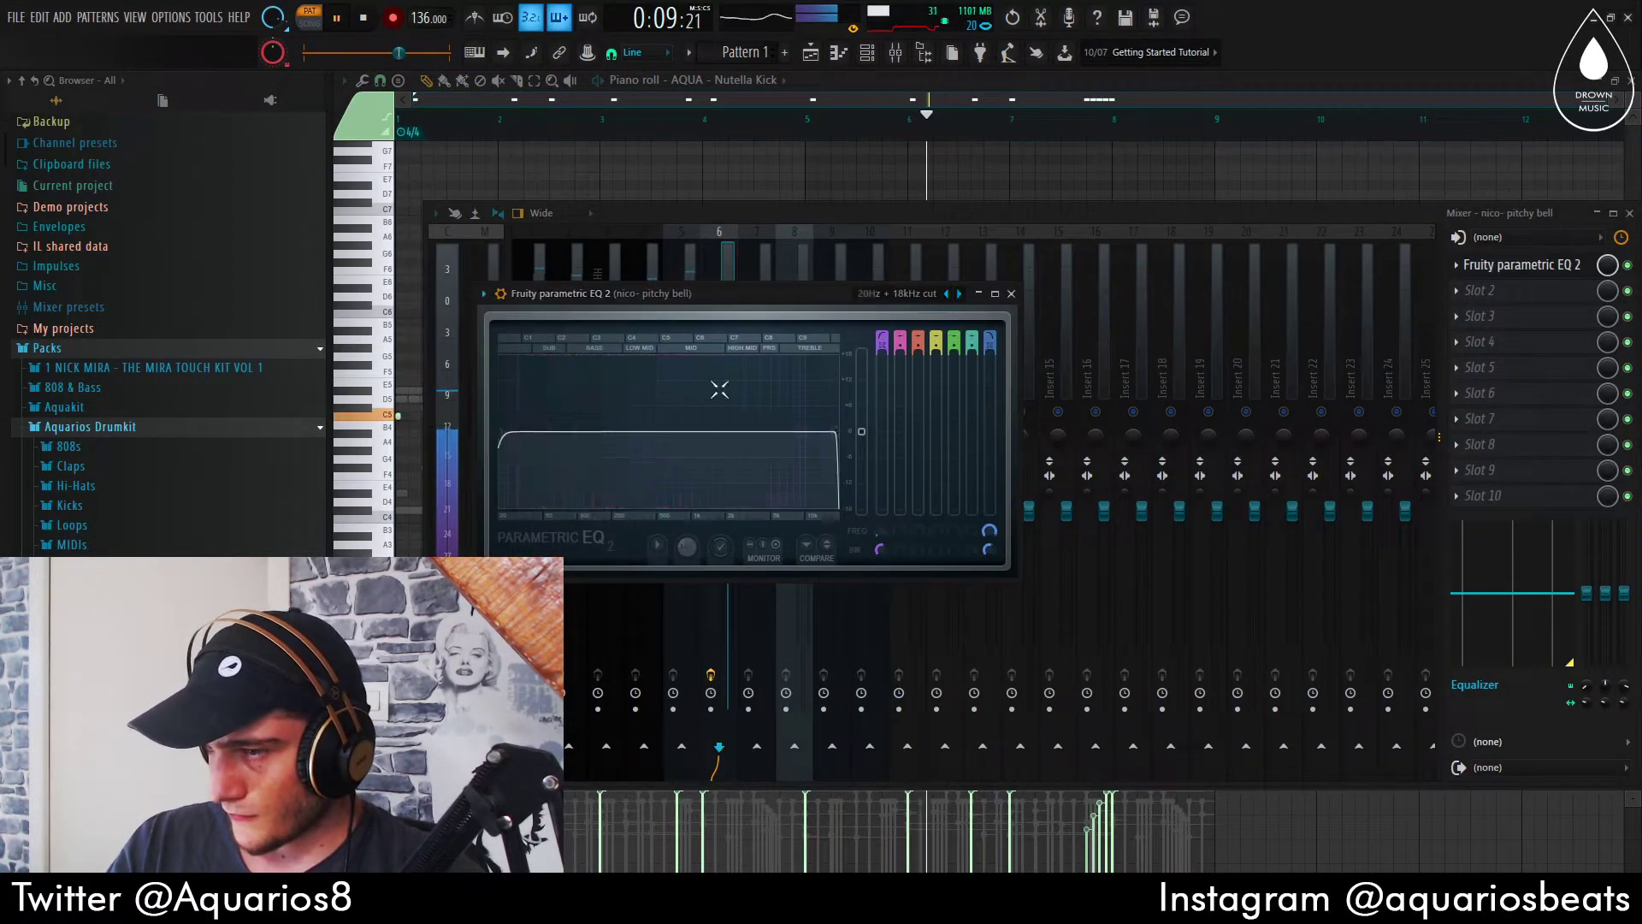
Close the Fruity parametric EQ 2 on the nico- pitchy bell mixer track
left_click(1011, 293)
left_click(766, 397)
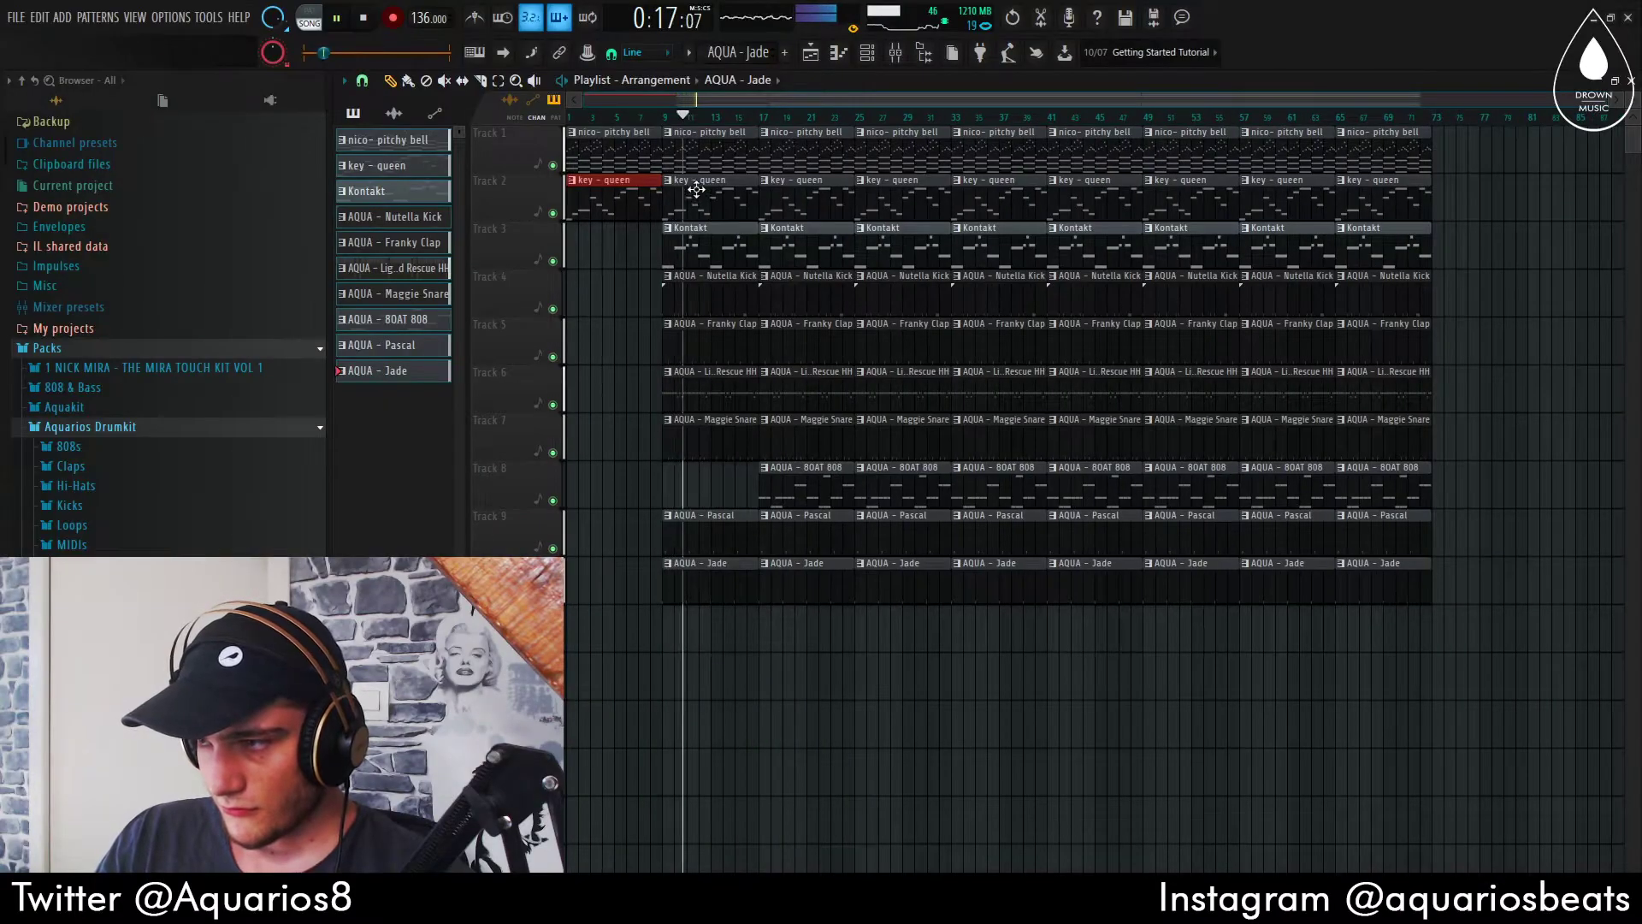
Delete the first Kontakt clip at bar 9 from the playlist and deselect the key - queen clip
right_click(697, 243)
scroll(587, 235, "up", 2)
left_click(587, 234, "ctrl")
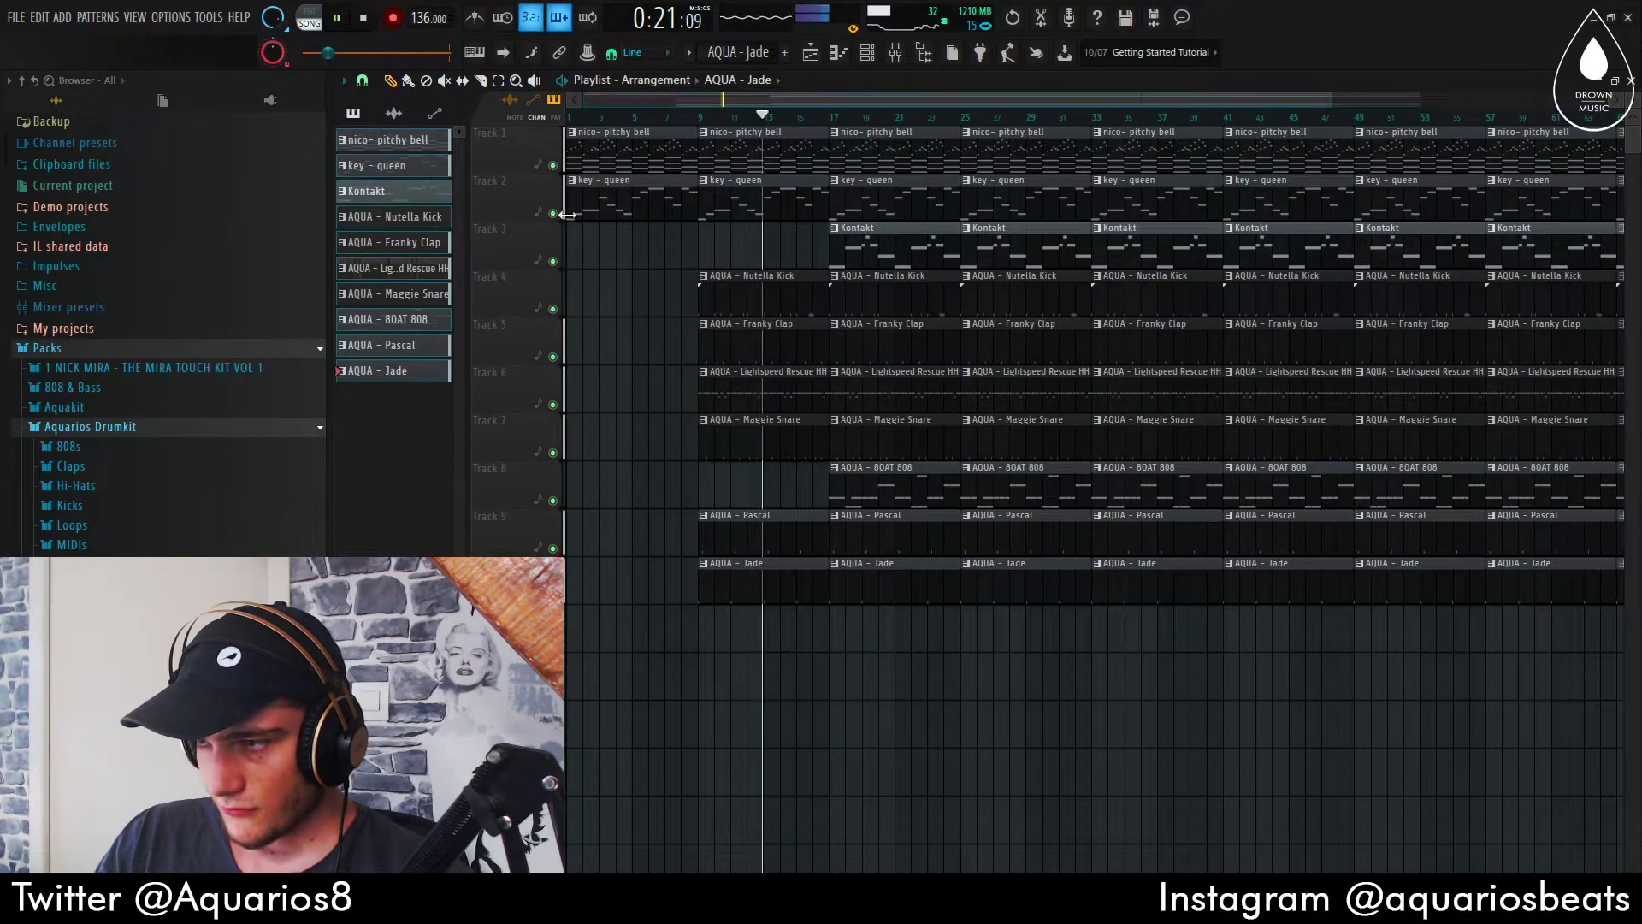
Slice vertically through the Kontakt, drum and 808 clips in the playlist, and return the playhead to the song's start
right_click(871, 289)
scroll(870, 290, "up", 2)
left_click_drag(735, 676, 737, 230)
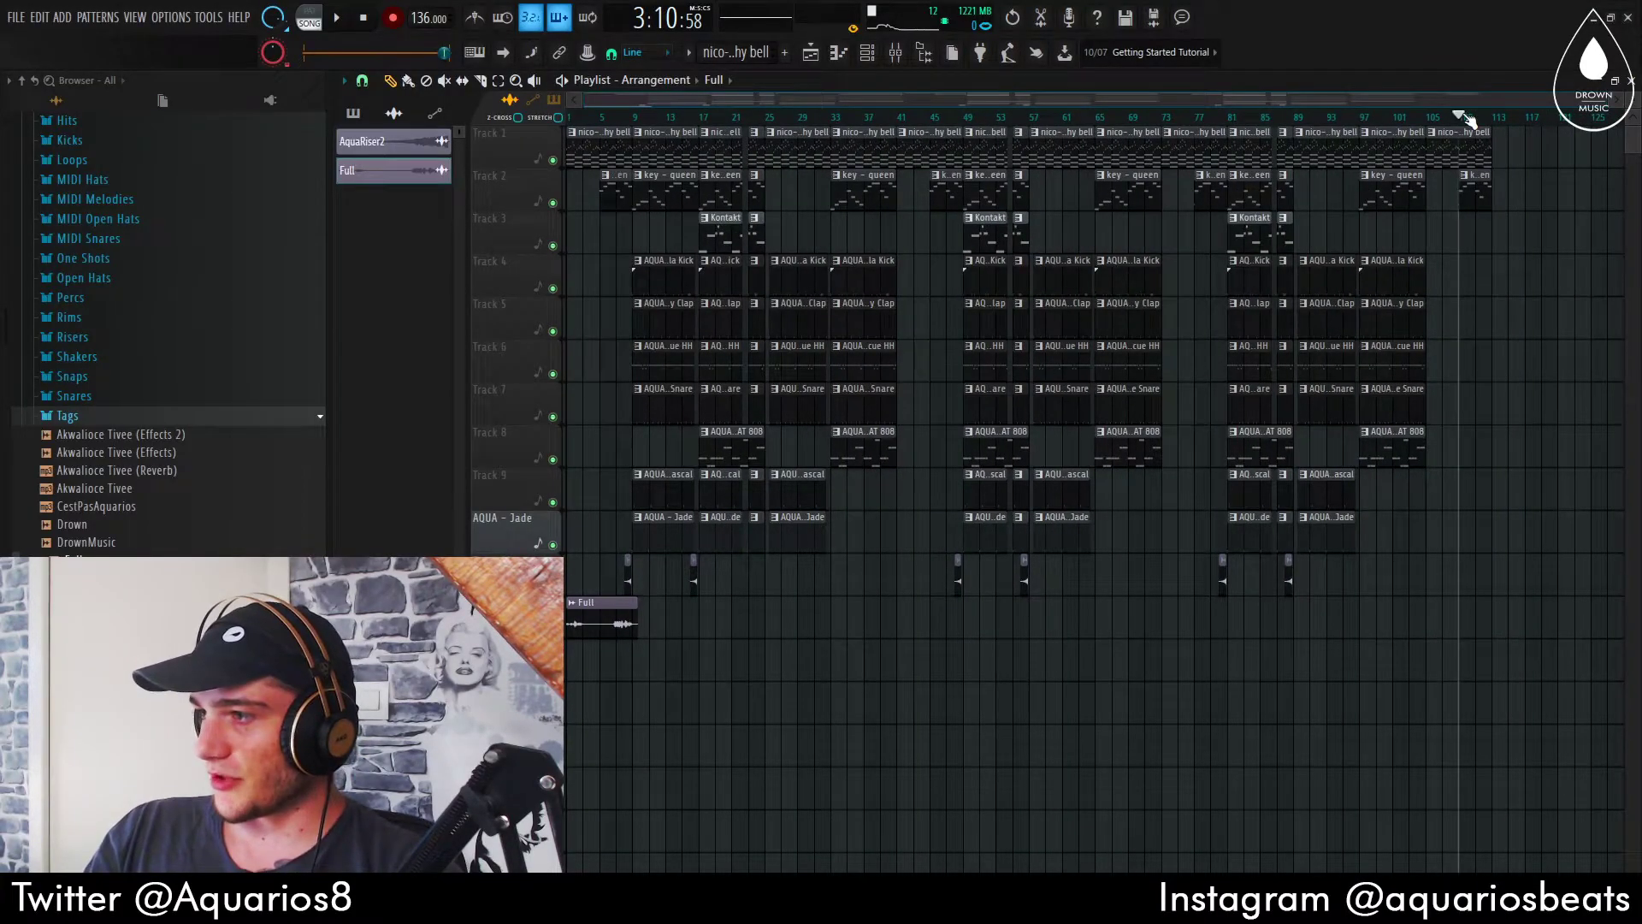
left_click(575, 117)
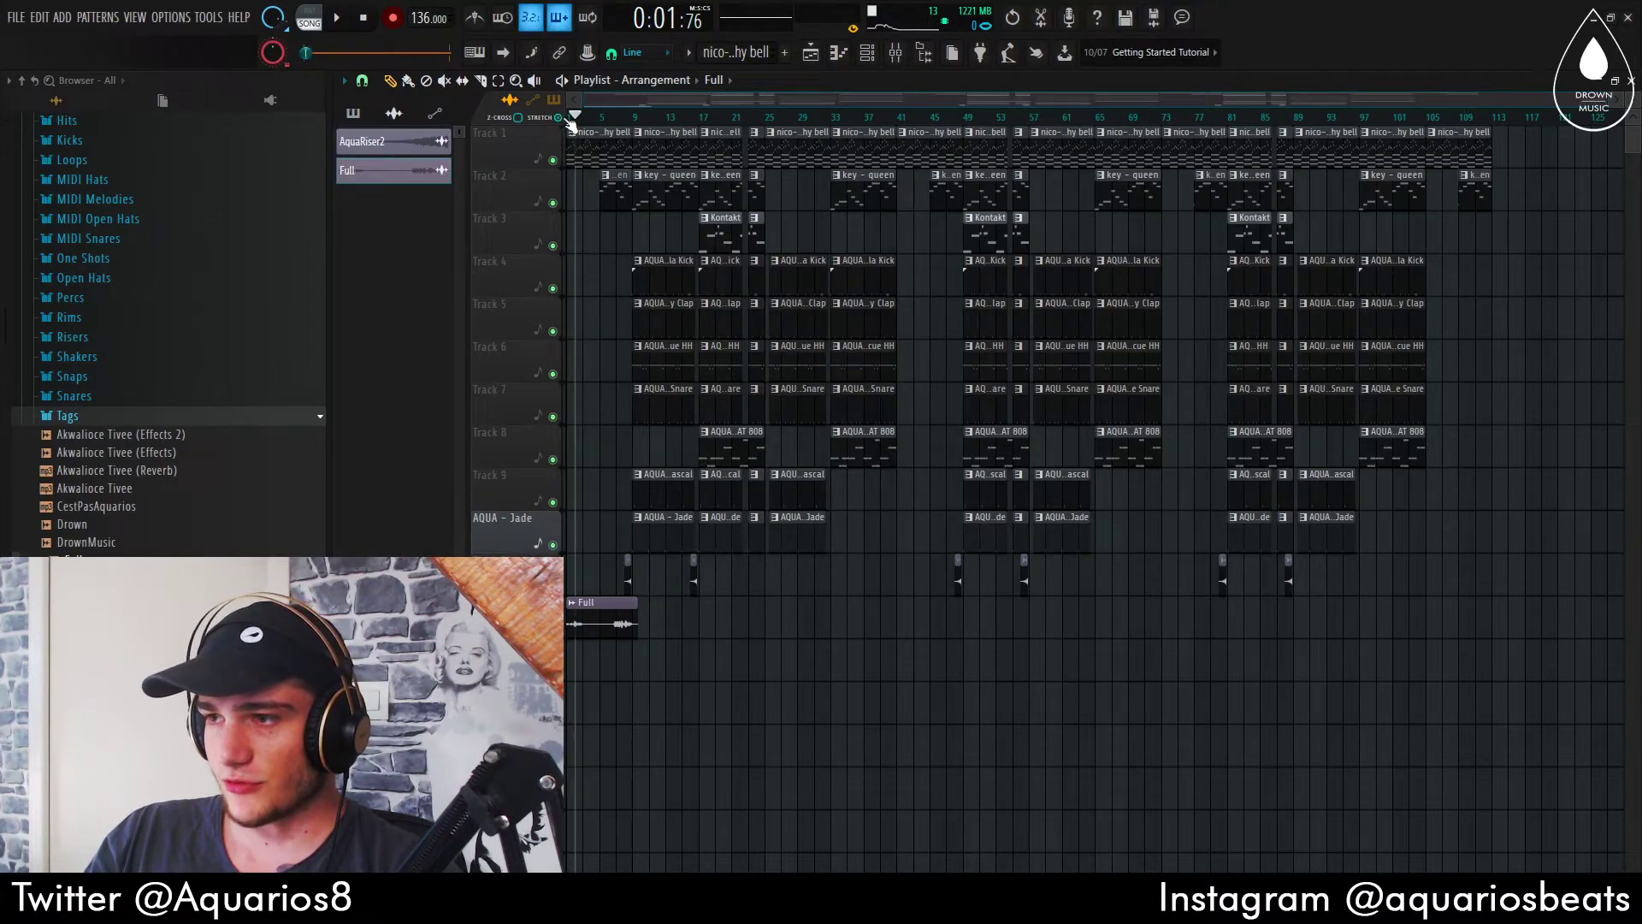